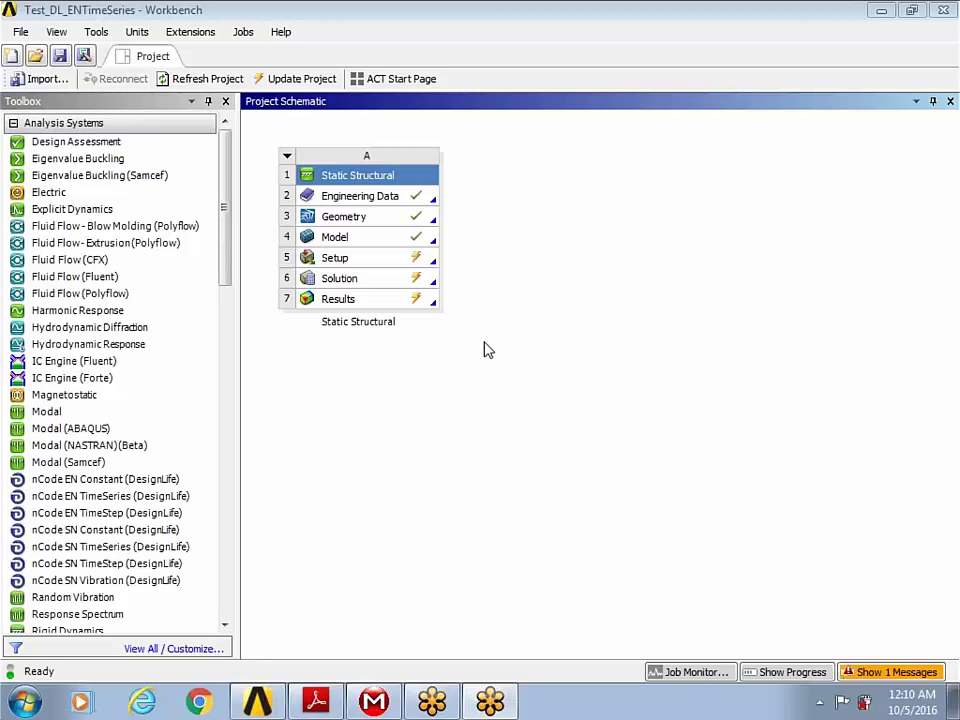
Browse the Toolbox's nCode EN Constant and SN TimeStep (DesignLife) systems.
drag(223, 275, 232, 303)
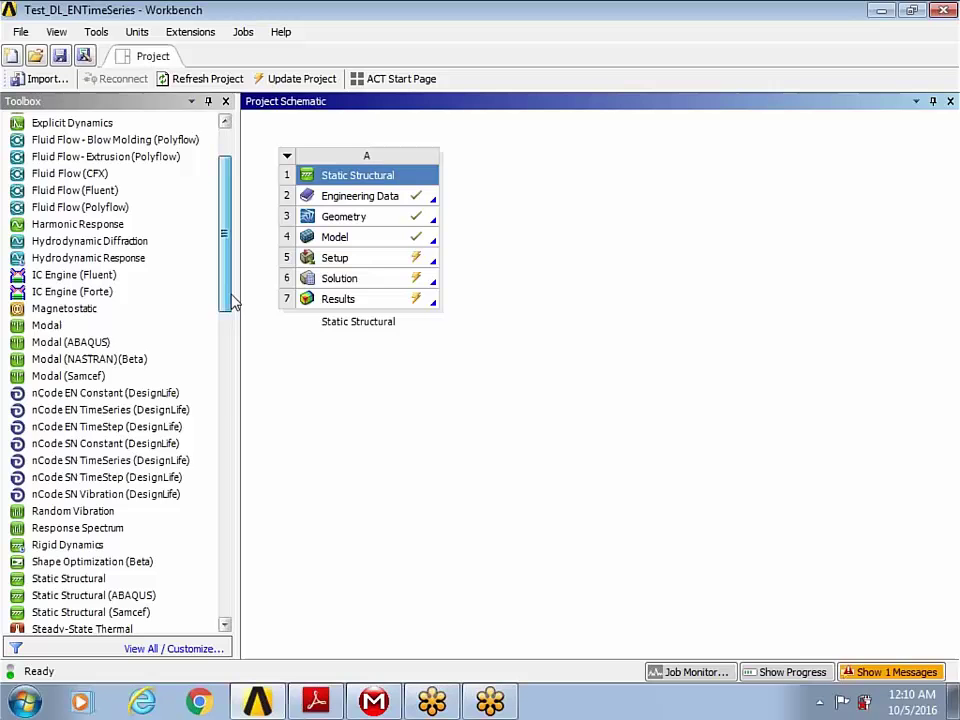
drag(232, 303, 235, 325)
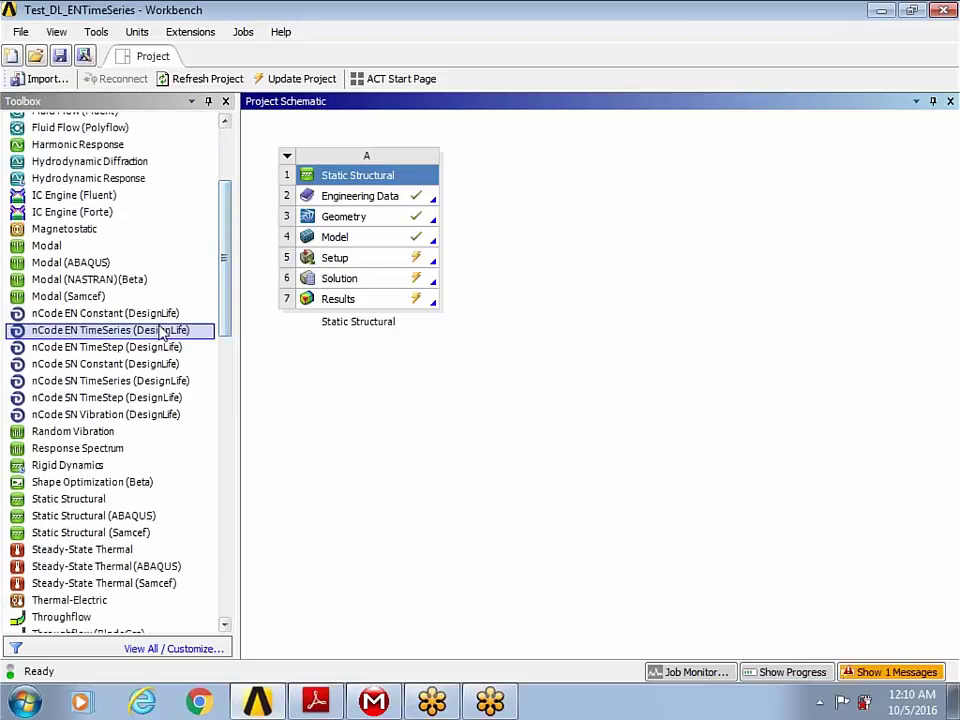
click(70, 314)
drag(55, 338, 50, 364)
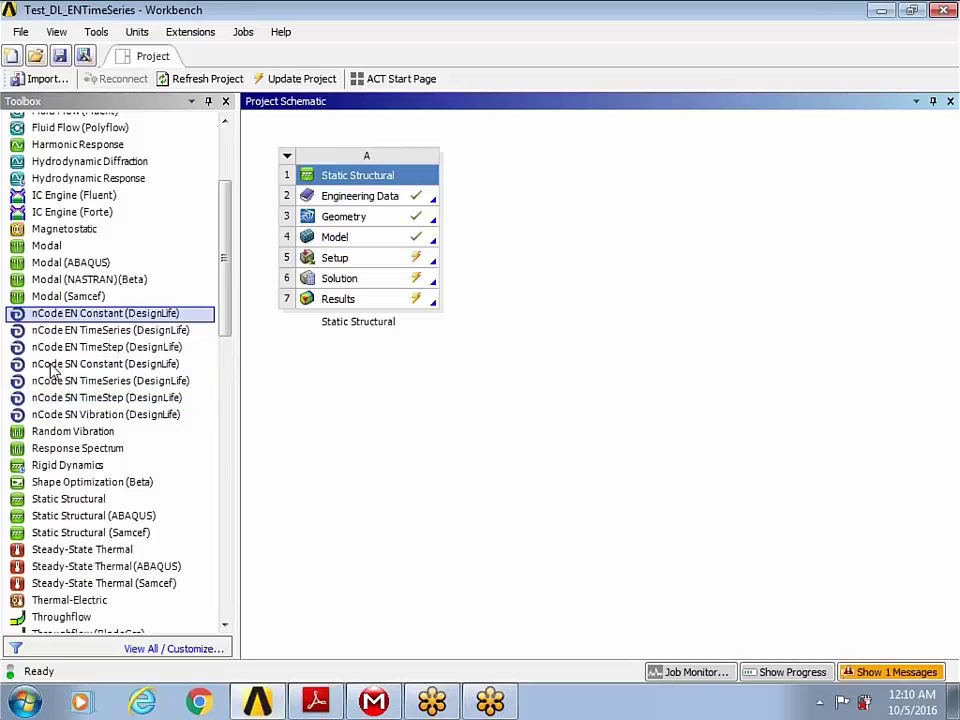
drag(86, 398, 100, 320)
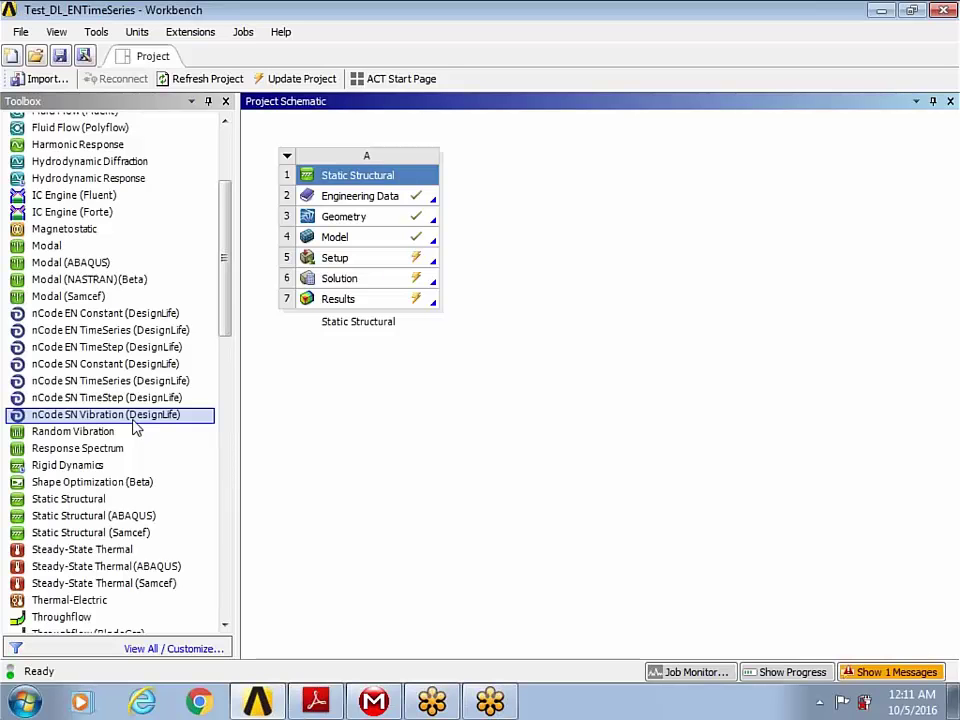
mouse_move(225, 332)
mouse_down()
mouse_move(228, 280)
mouse_move(228, 314)
mouse_up()
In Mechanical, review the shaft's Geometry properties and Analysis Settings.
click(373, 702)
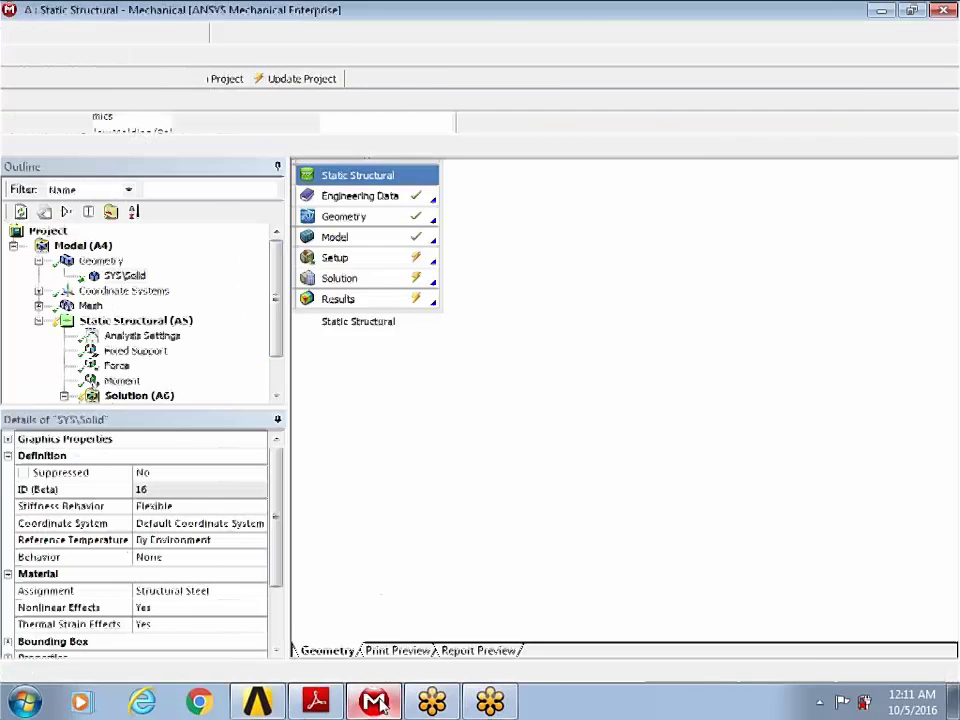
middle_drag(620, 470, 561, 456)
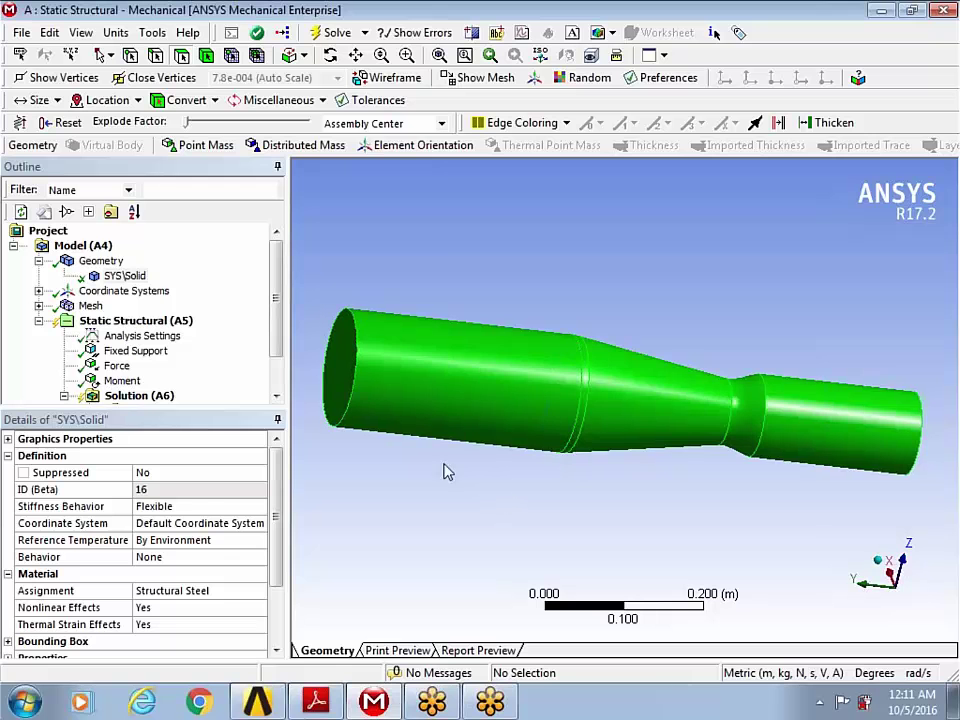
click(100, 261)
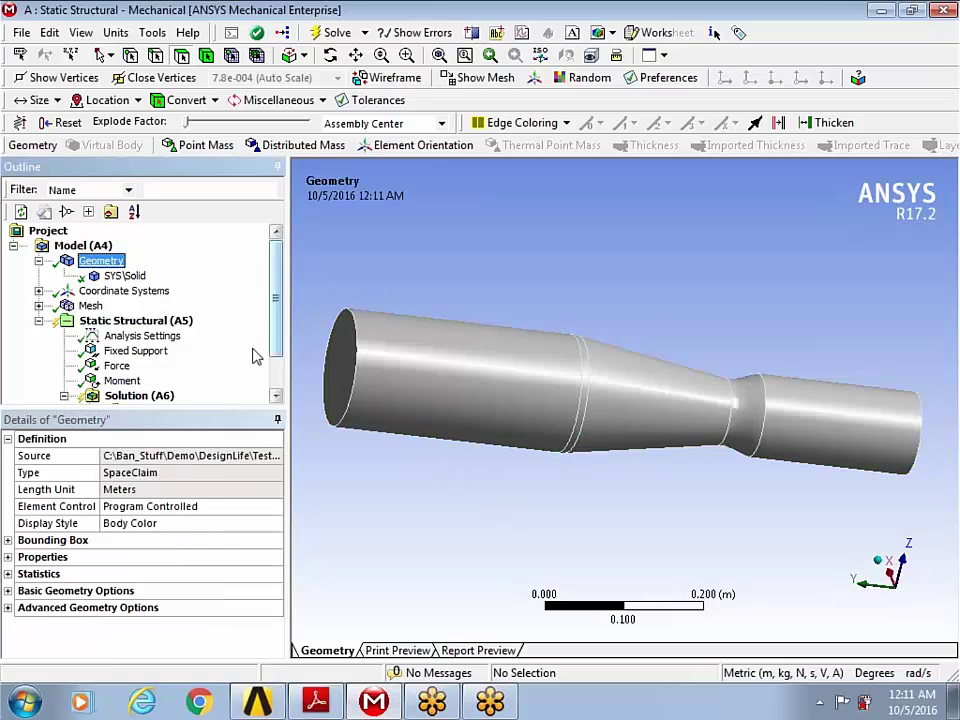
drag(235, 413, 238, 457)
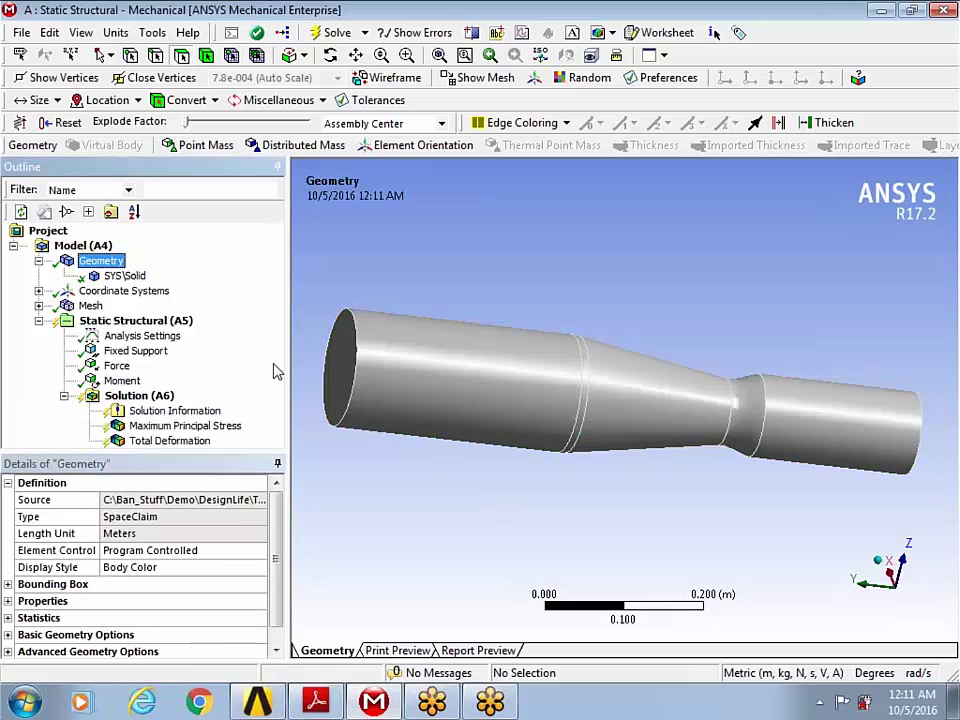
click(146, 338)
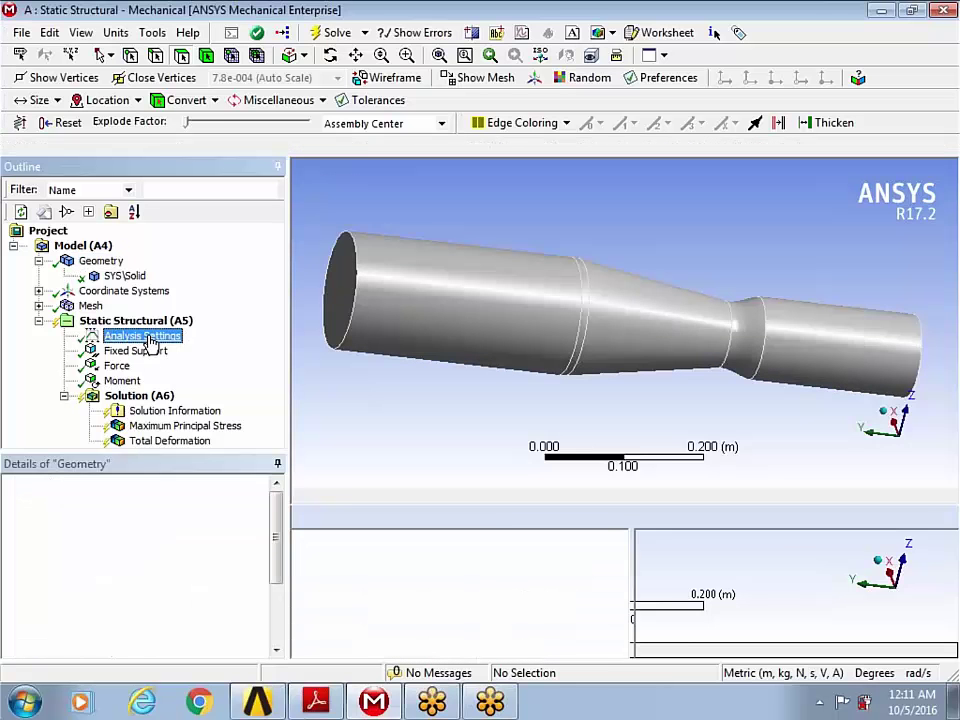
mouse_move(470, 372)
middle_down()
mouse_move(400, 373)
mouse_move(472, 405)
mouse_move(521, 399)
mouse_move(481, 410)
mouse_move(495, 405)
middle_up()
Show the Force load on the narrow end face: 1 N along Z at 1 s.
click(116, 366)
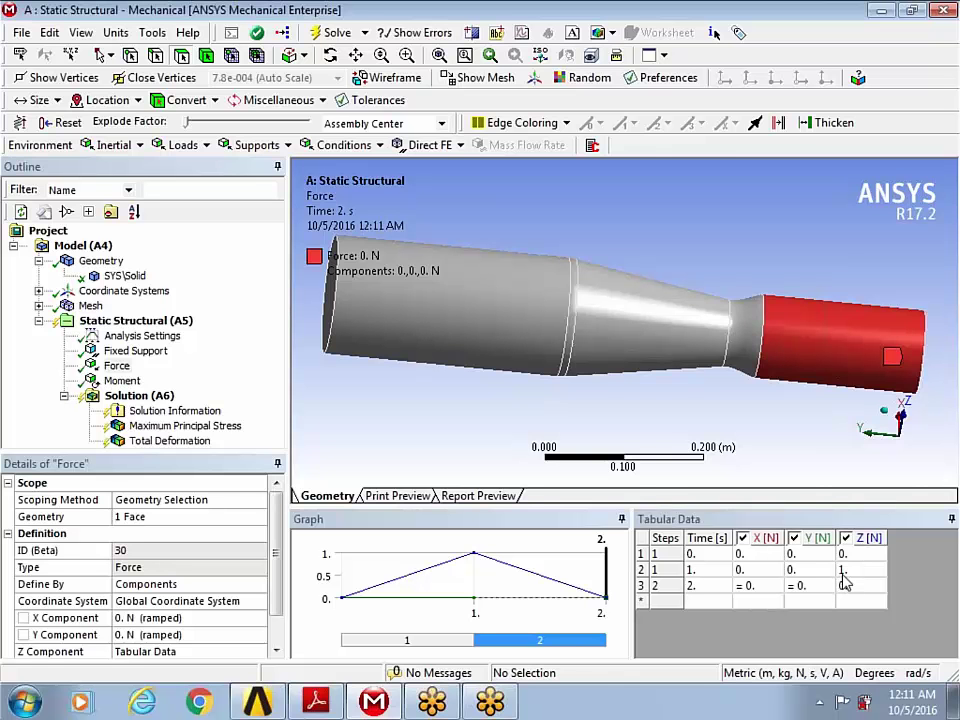
middle_drag(668, 325, 676, 357)
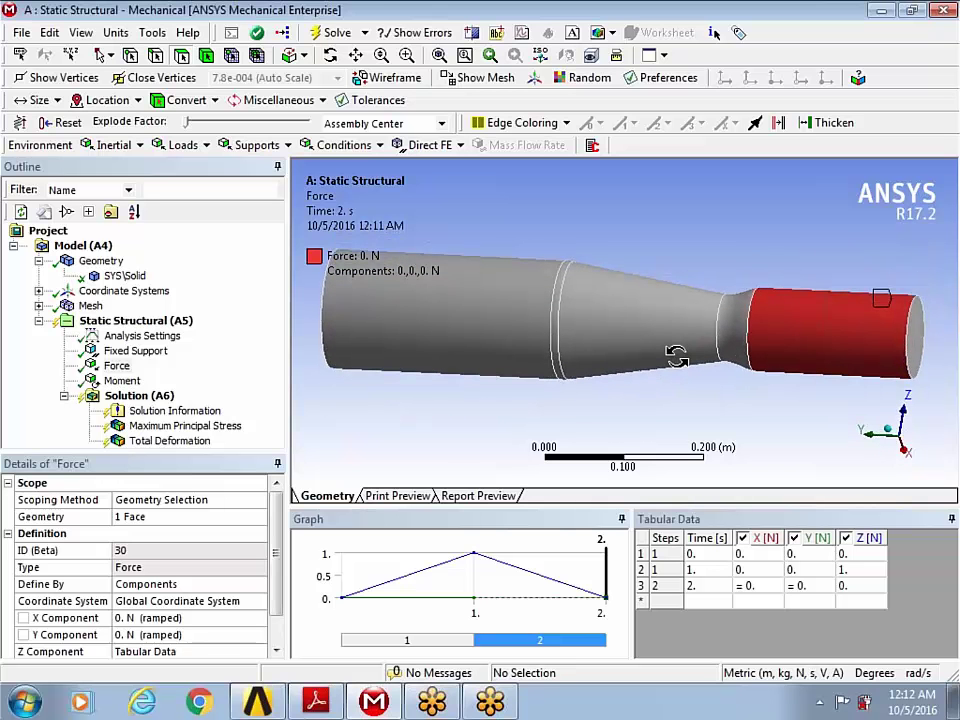
click(424, 640)
middle_drag(619, 414, 620, 295)
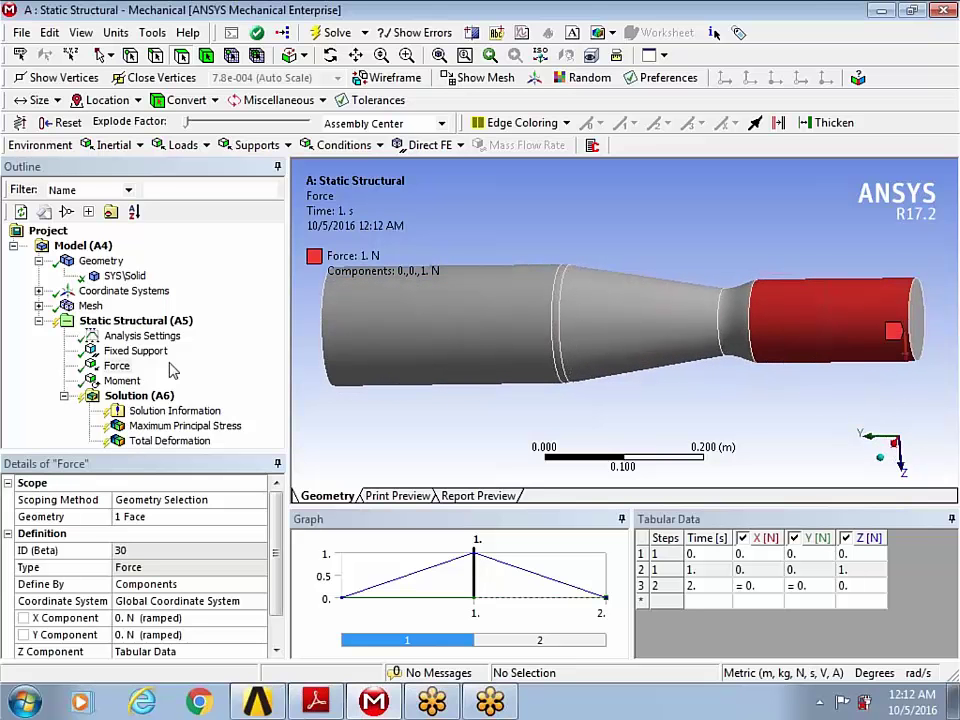
Display the Moment load at time 2 s (1 N·m about Y) and orbit to the end face.
click(126, 382)
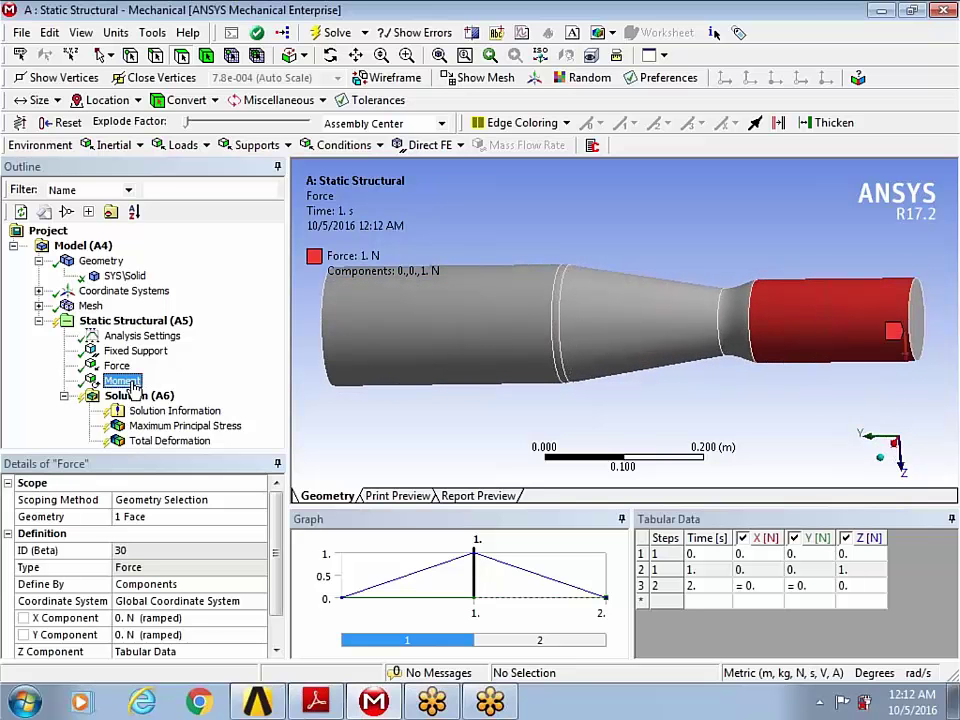
click(561, 640)
middle_drag(718, 435, 711, 386)
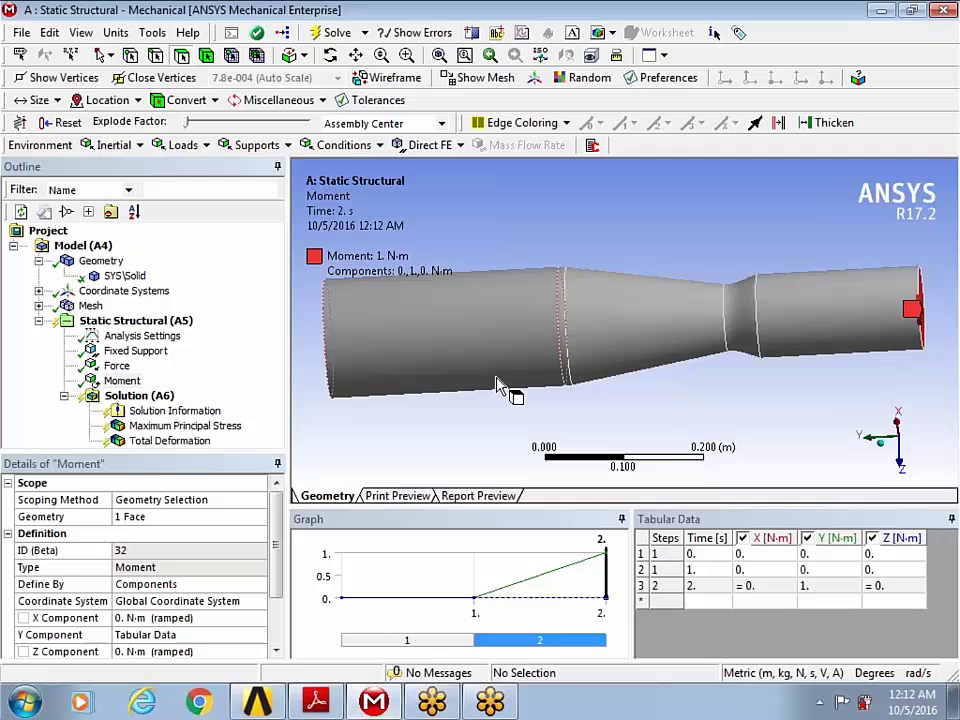
middle_drag(514, 394, 480, 372)
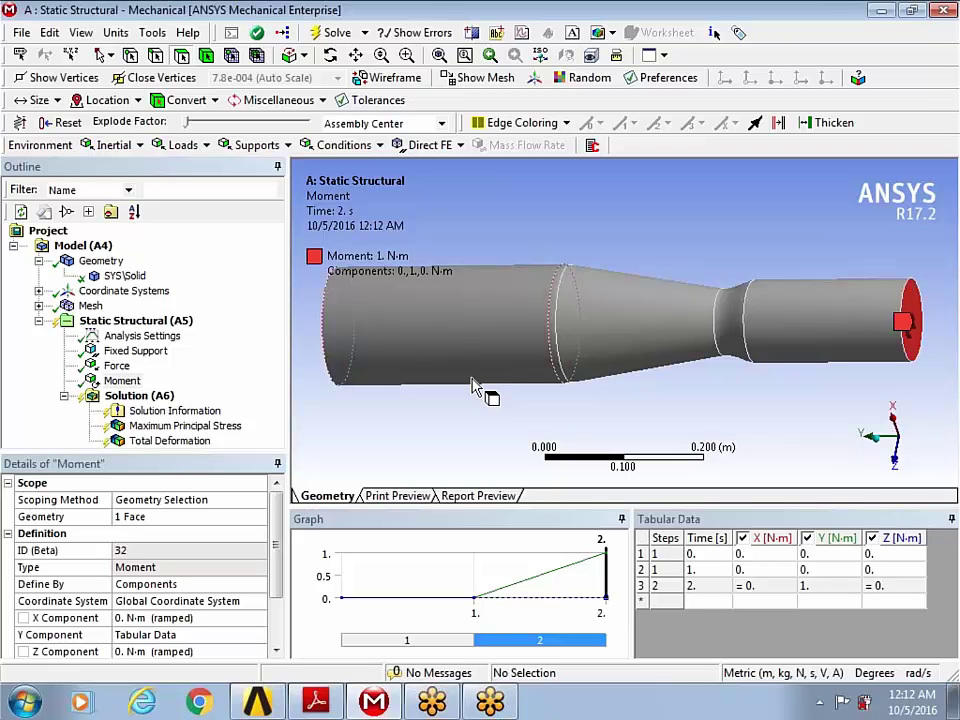
Select the shaft body in Mechanical to check its assigned material.
mouse_move(255, 706)
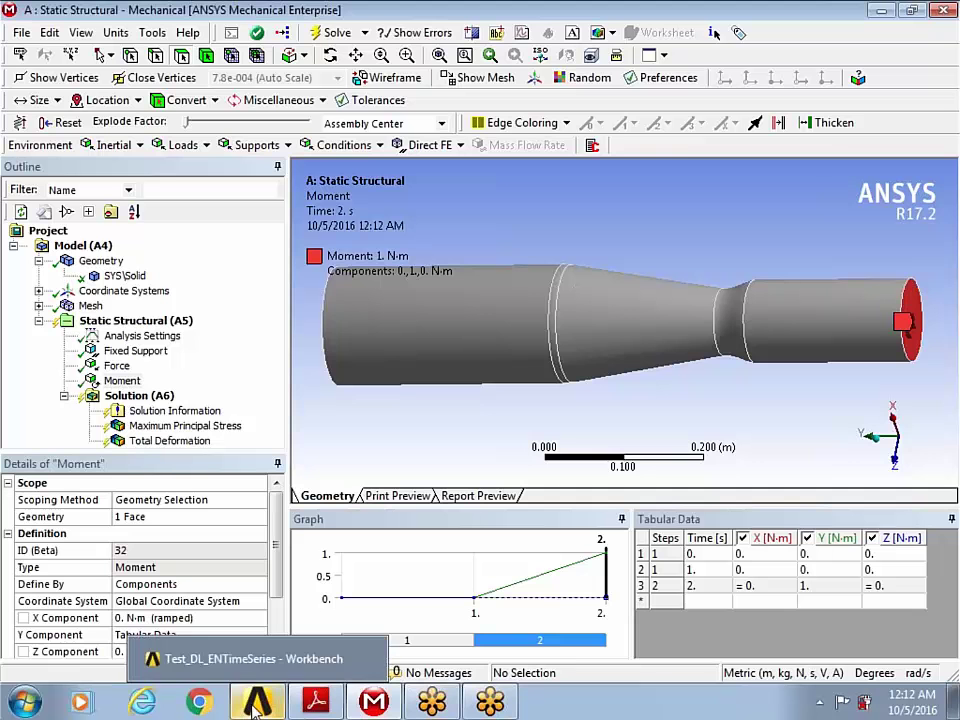
click(124, 275)
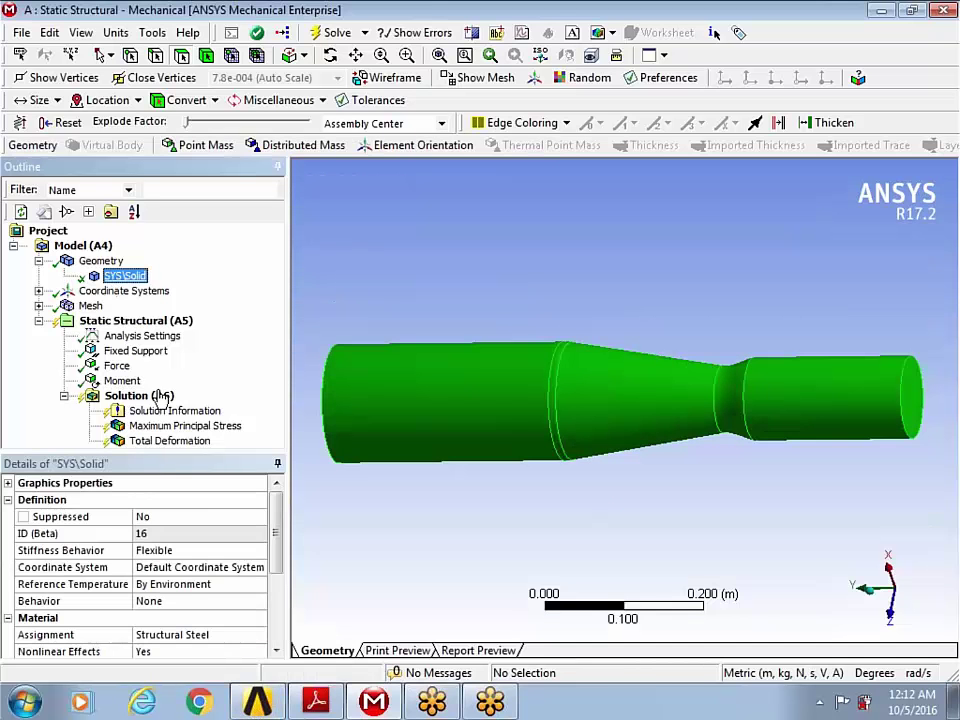
drag(172, 456, 167, 375)
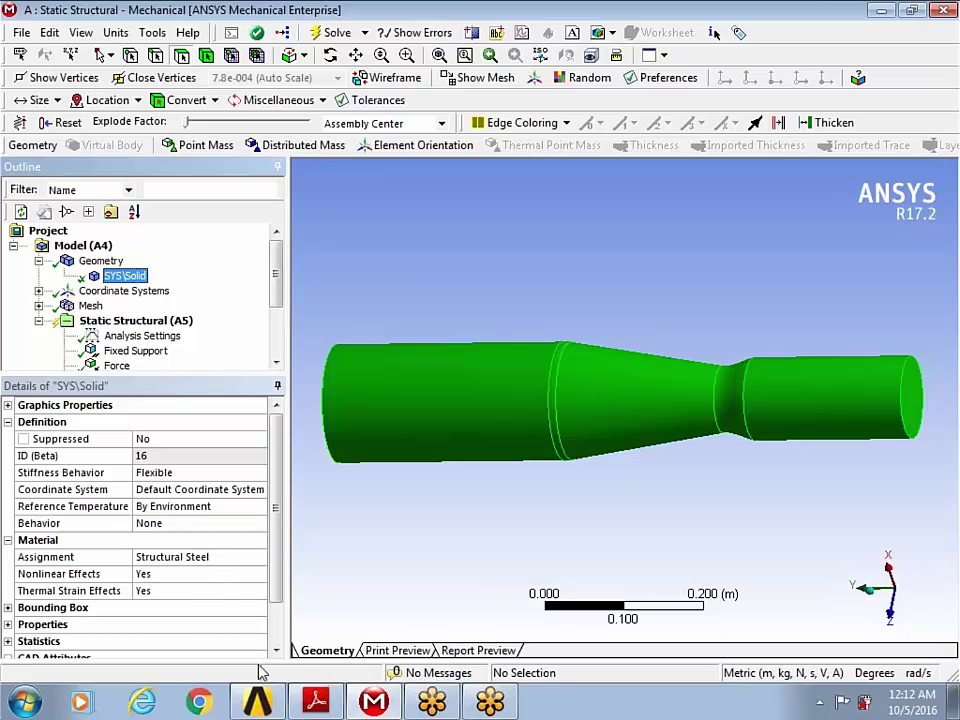
Open Engineering Data in Workbench and view Carbon Steel SAE1045_390_QT properties.
click(262, 704)
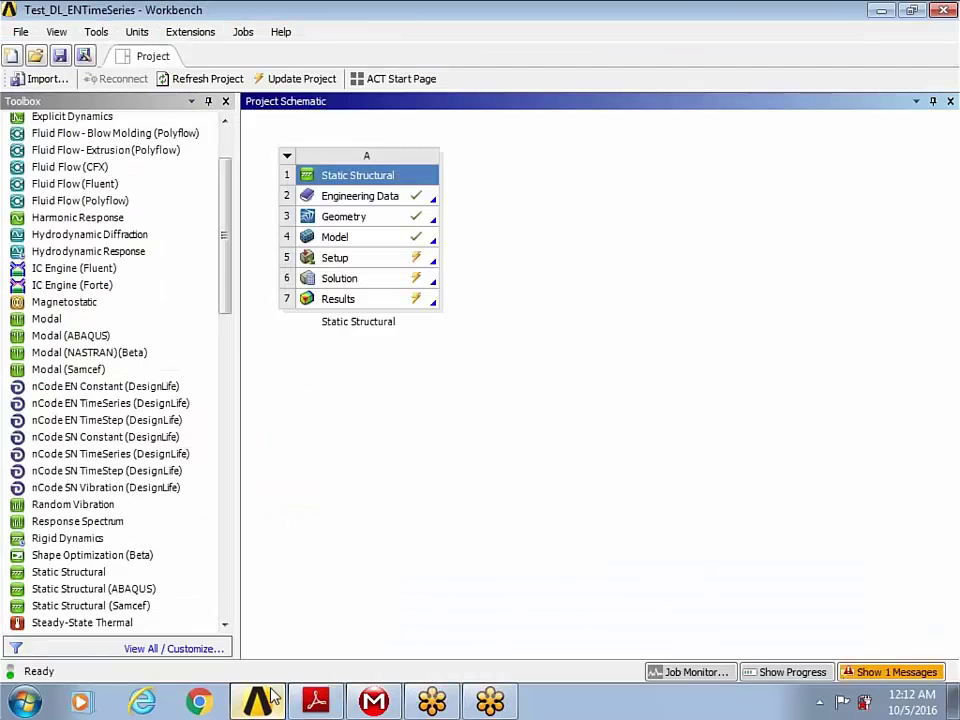
double_click(413, 203)
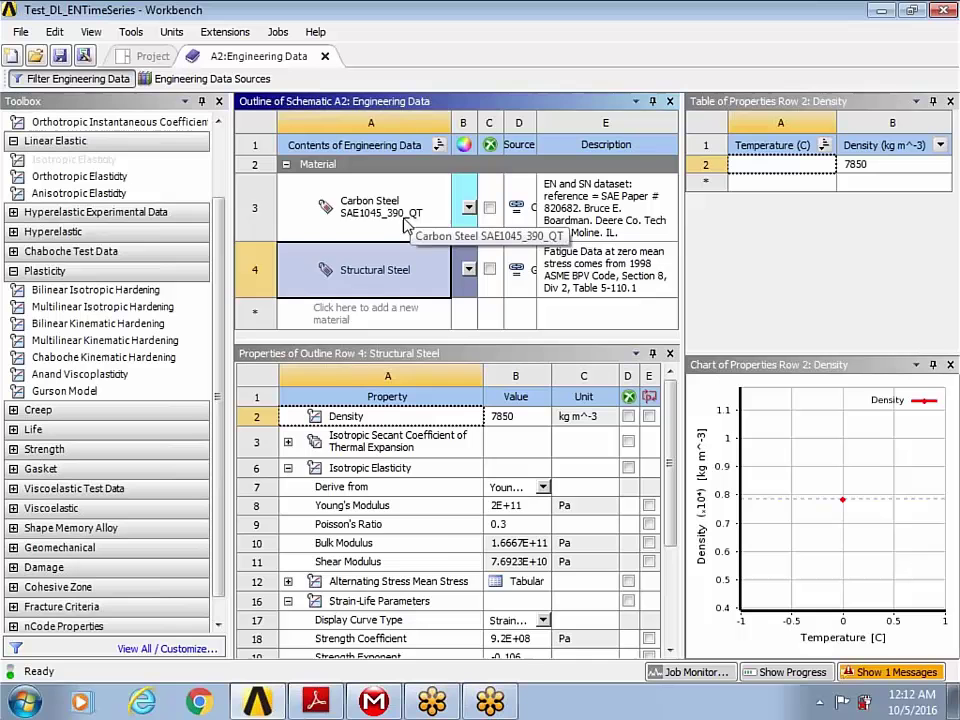
click(418, 214)
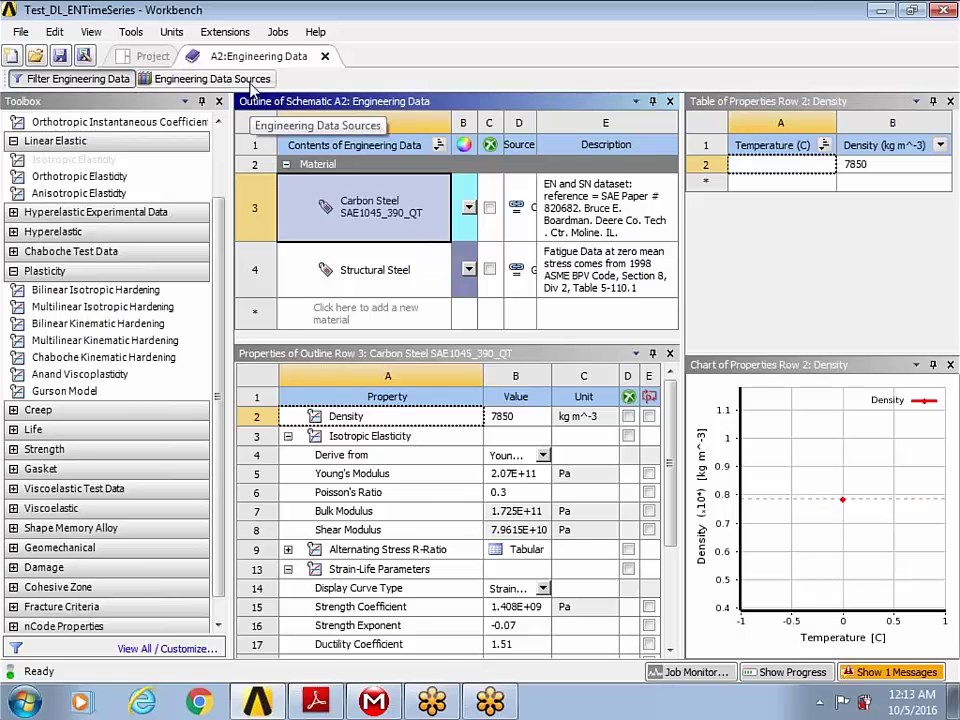
Browse Engineering Data Sources, cancel adding a library file, and return to project materials.
click(251, 84)
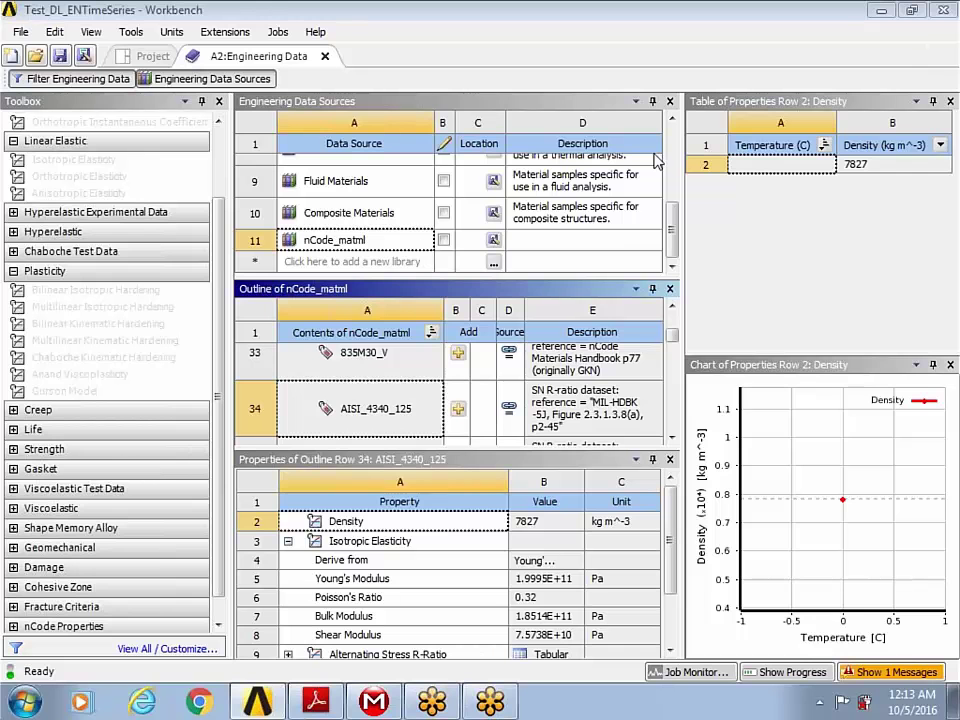
click(494, 266)
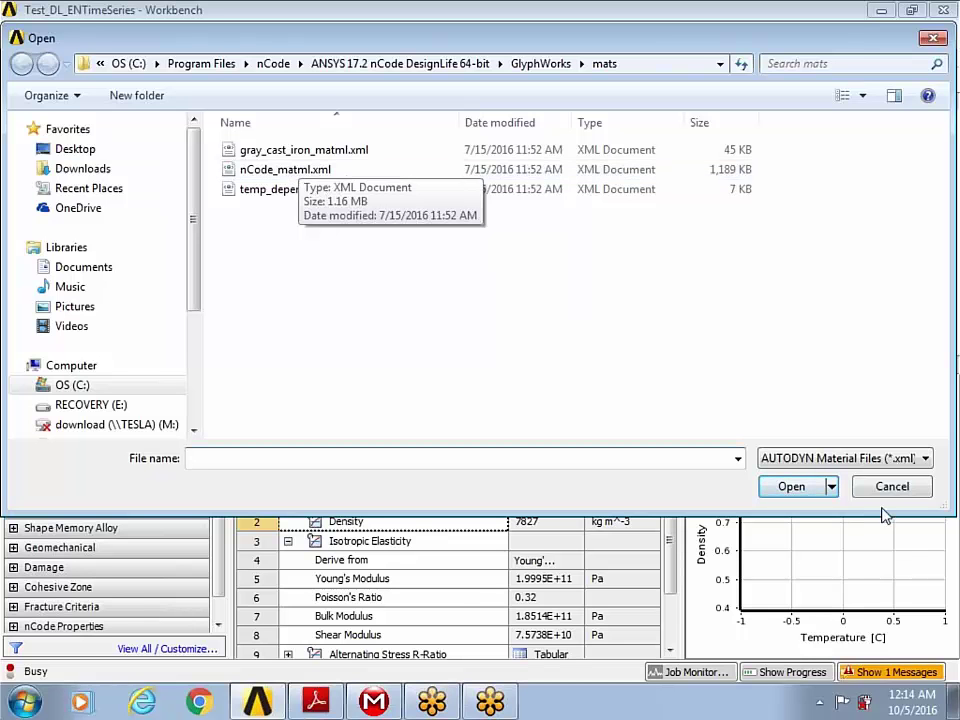
key(Escape)
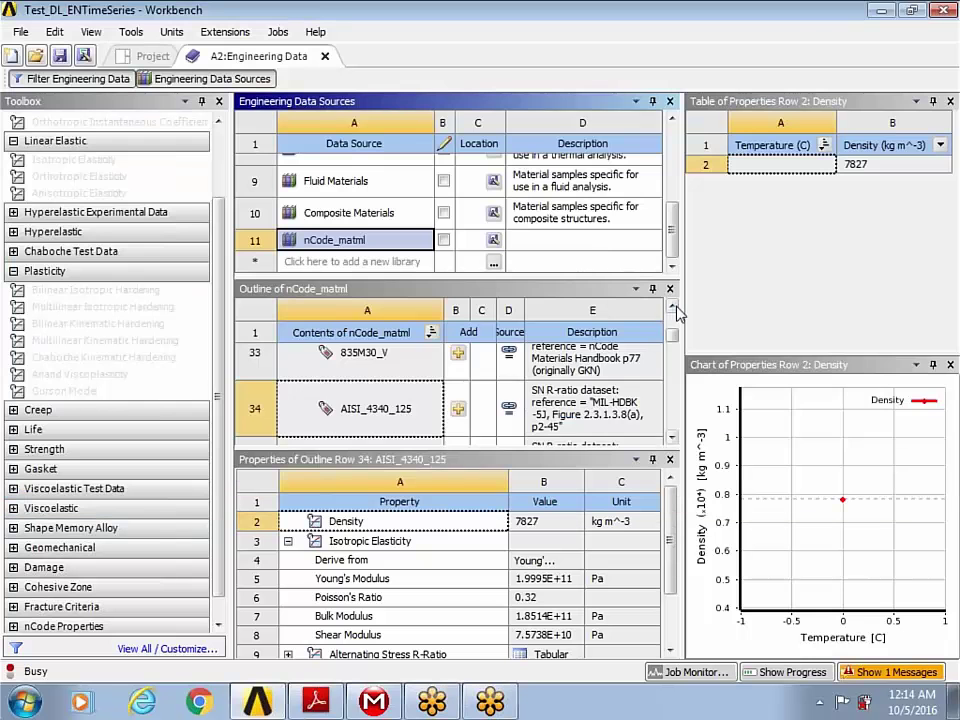
drag(672, 333, 672, 360)
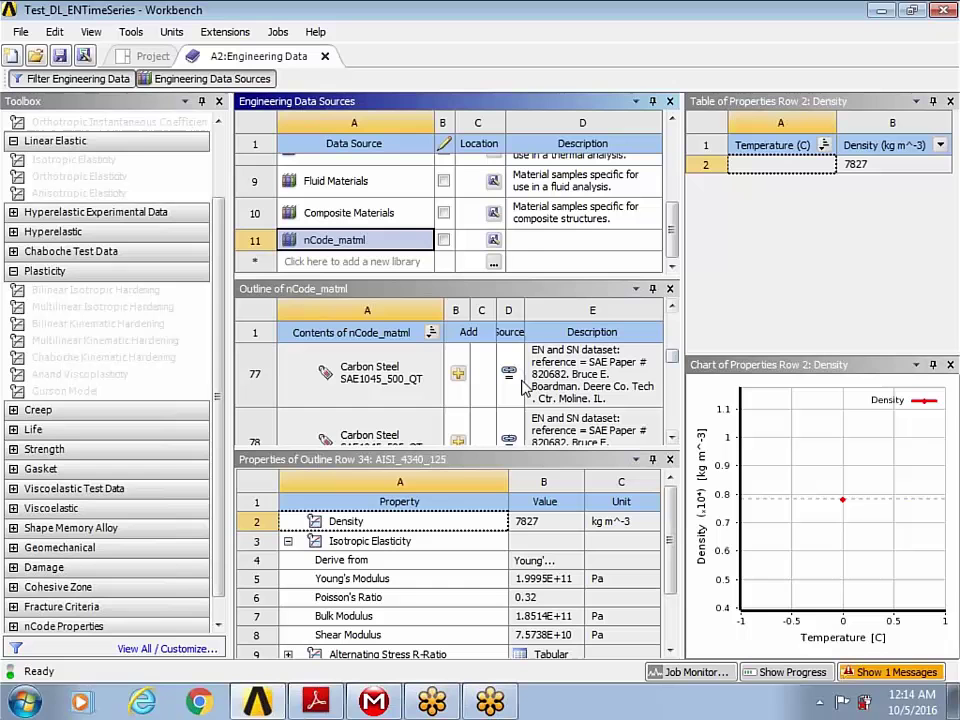
click(324, 56)
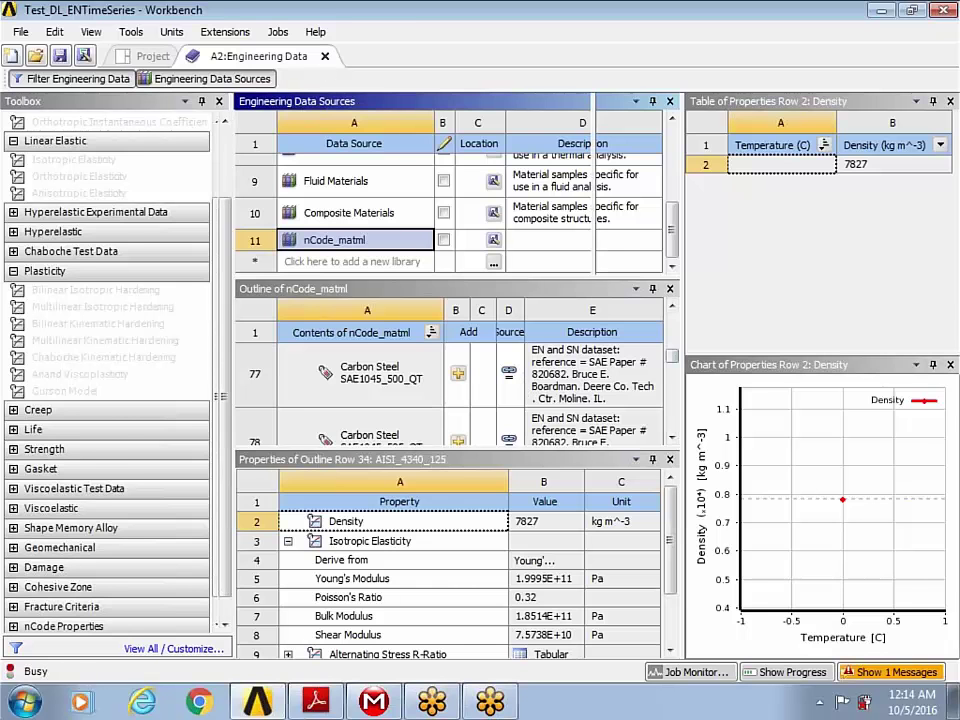
double_click(390, 203)
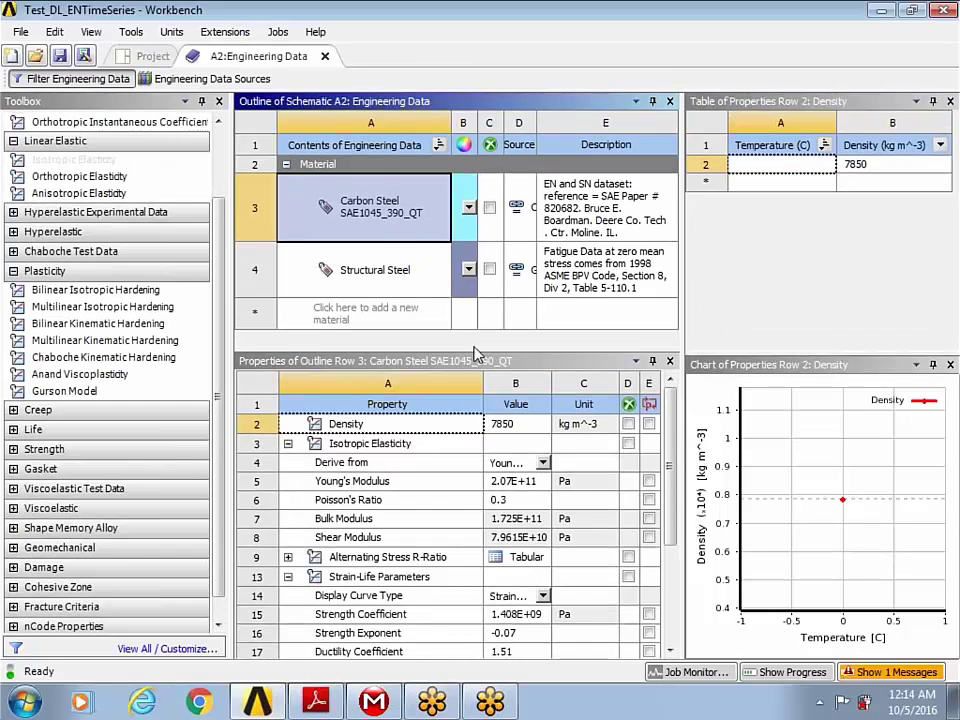
View the carbon steel's alternating stress S-N curve and strain-life parameters.
scroll(665, 425, down, 2)
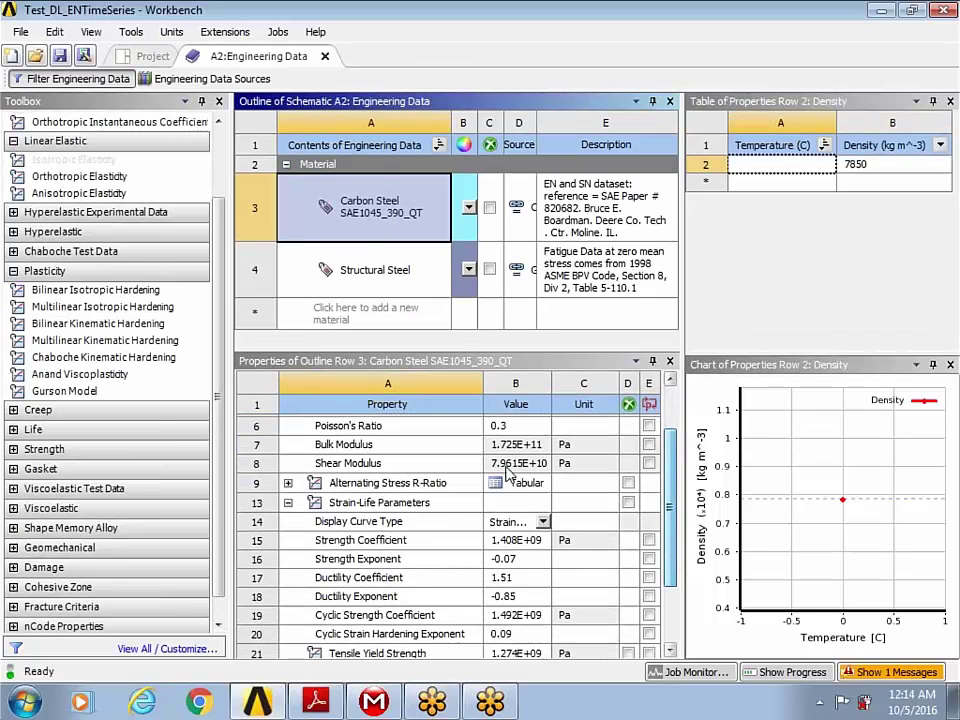
click(433, 486)
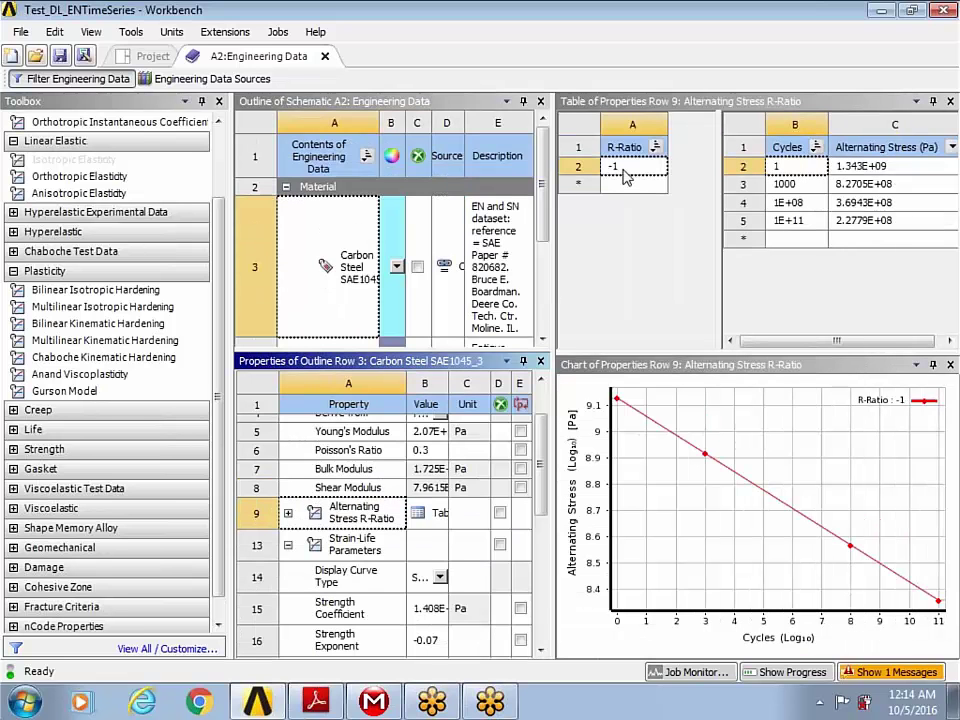
drag(540, 430, 540, 466)
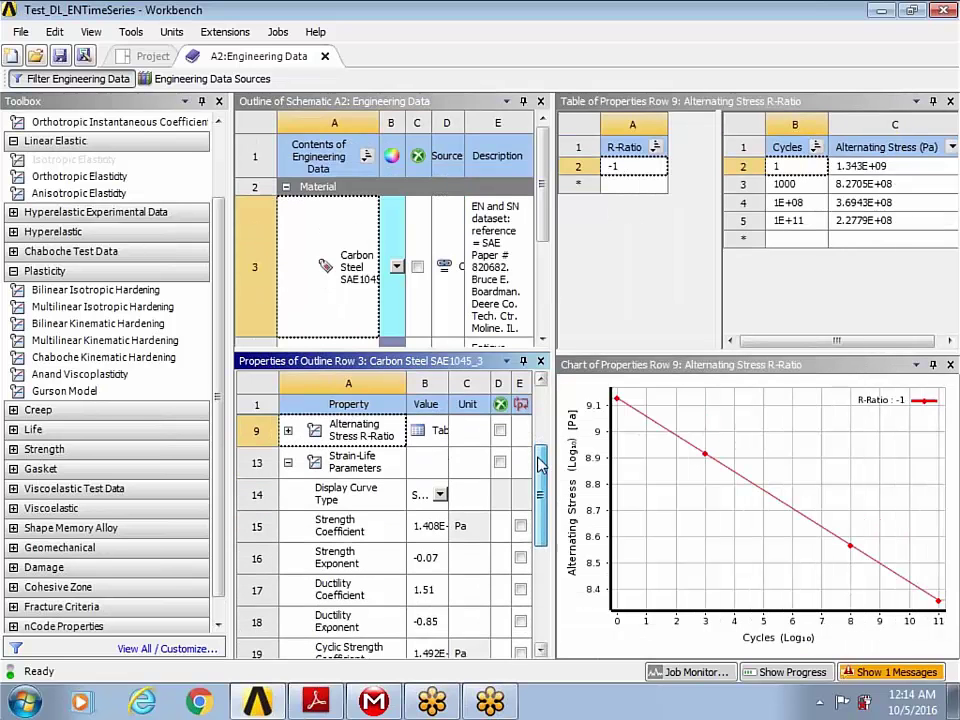
click(392, 455)
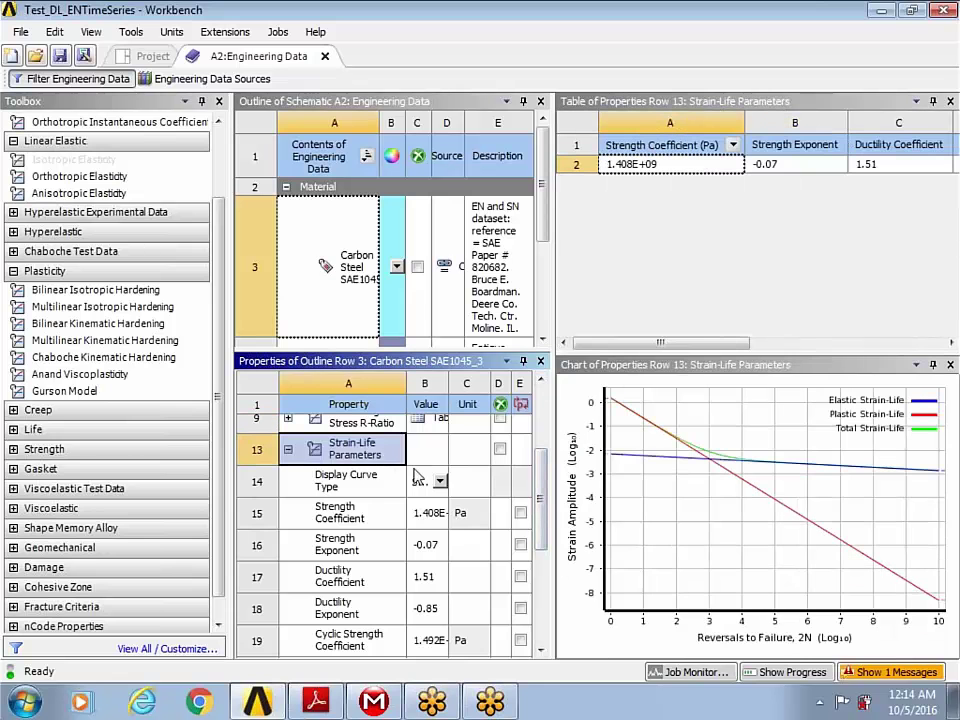
drag(537, 489, 540, 455)
Close Engineering Data and list the shaft body's material choices in Mechanical.
click(324, 56)
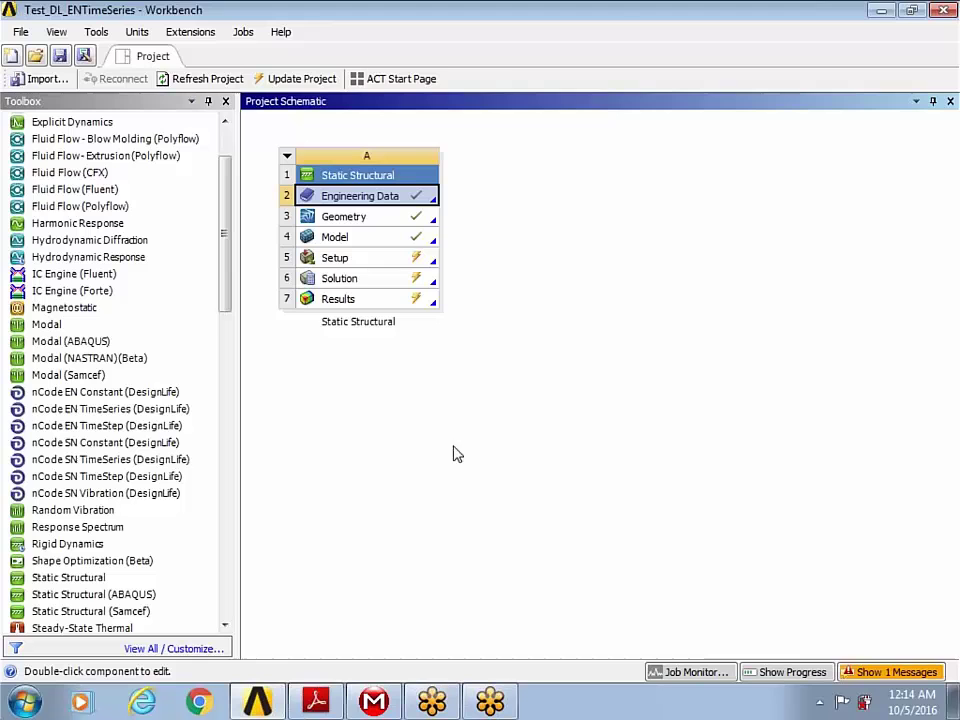
click(380, 692)
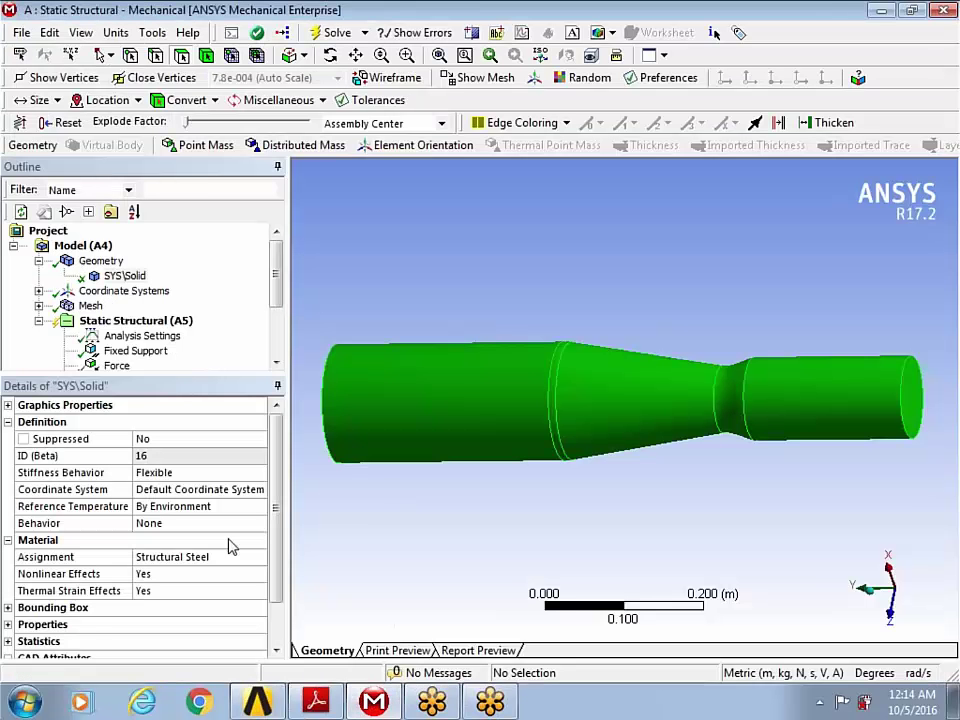
click(259, 558)
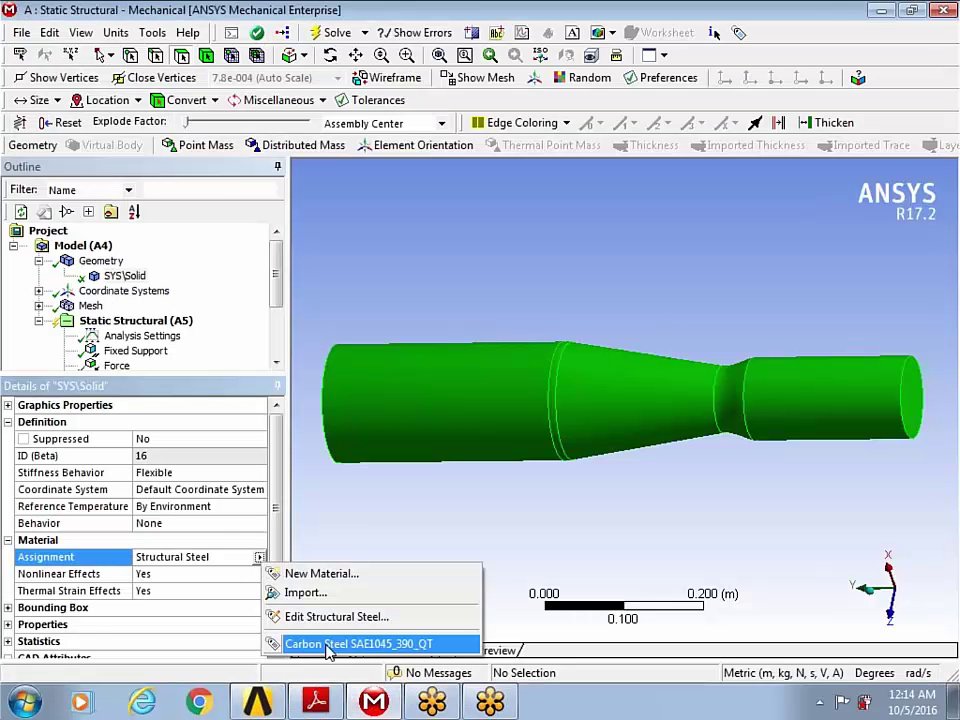
Assign Carbon Steel SAE1045_390_QT to the shaft and solve the static analysis.
click(330, 645)
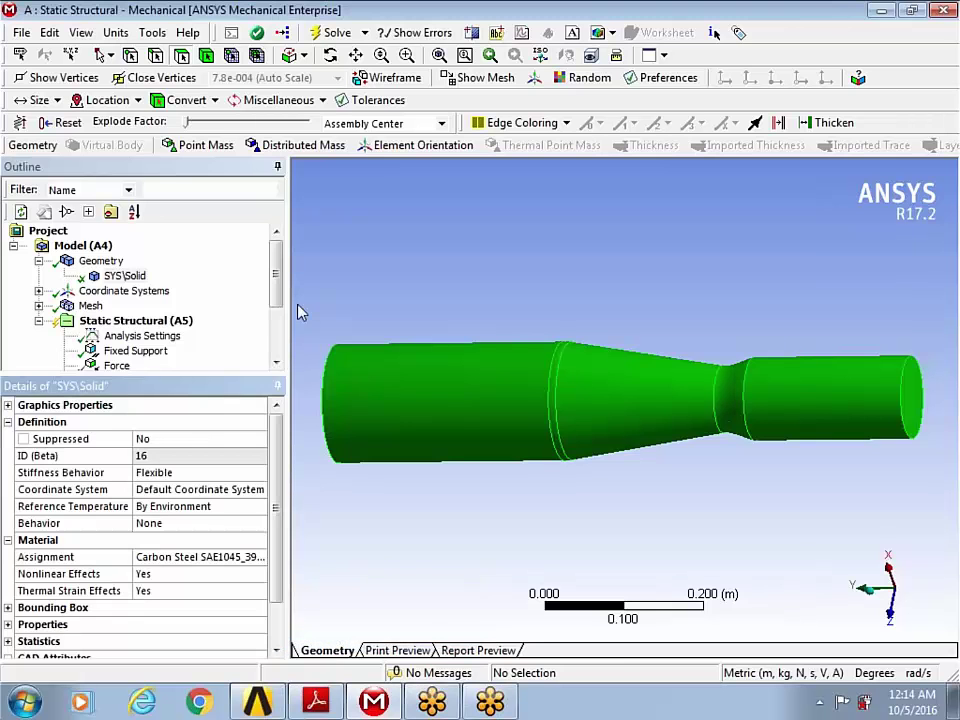
scroll(281, 287, down, 2)
click(148, 322)
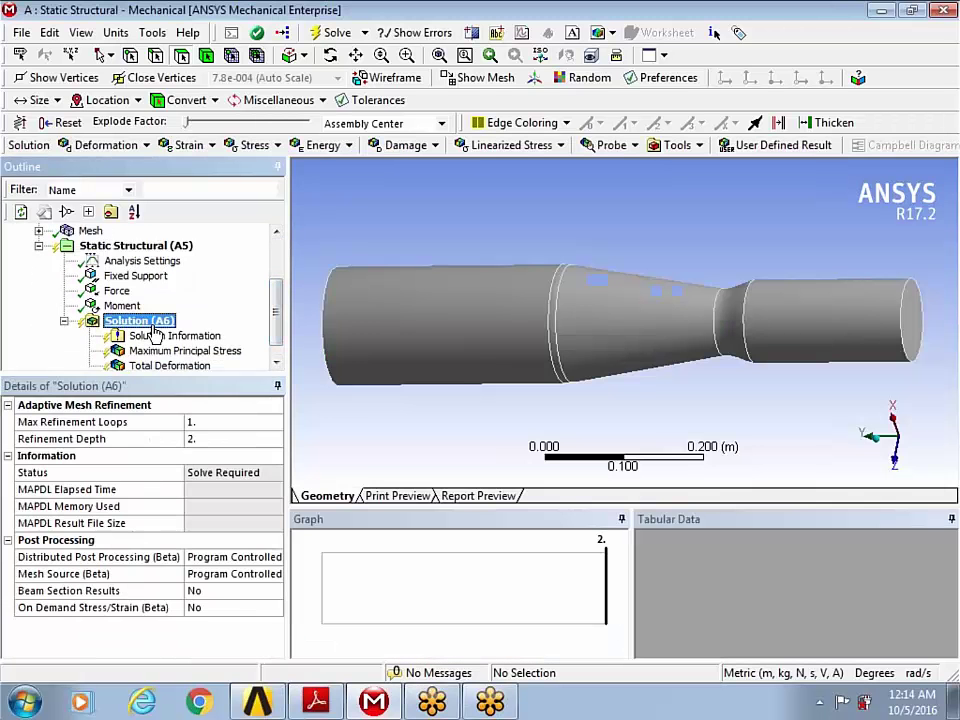
right_click(153, 327)
click(230, 362)
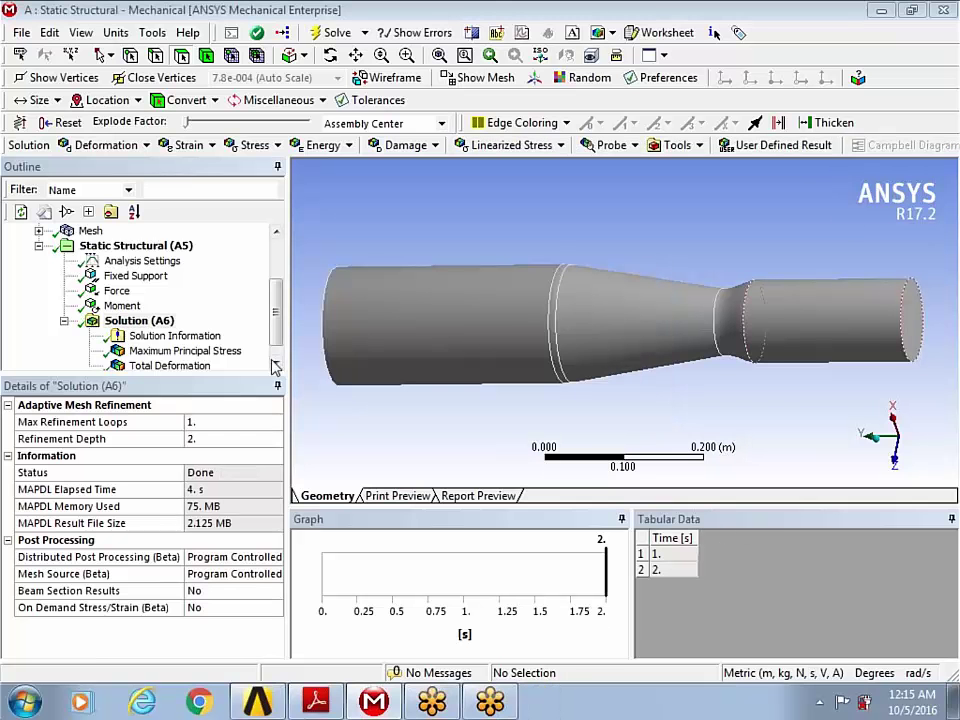
Show the Maximum Principal Stress contour and rotate to view the larger end.
drag(272, 333, 274, 345)
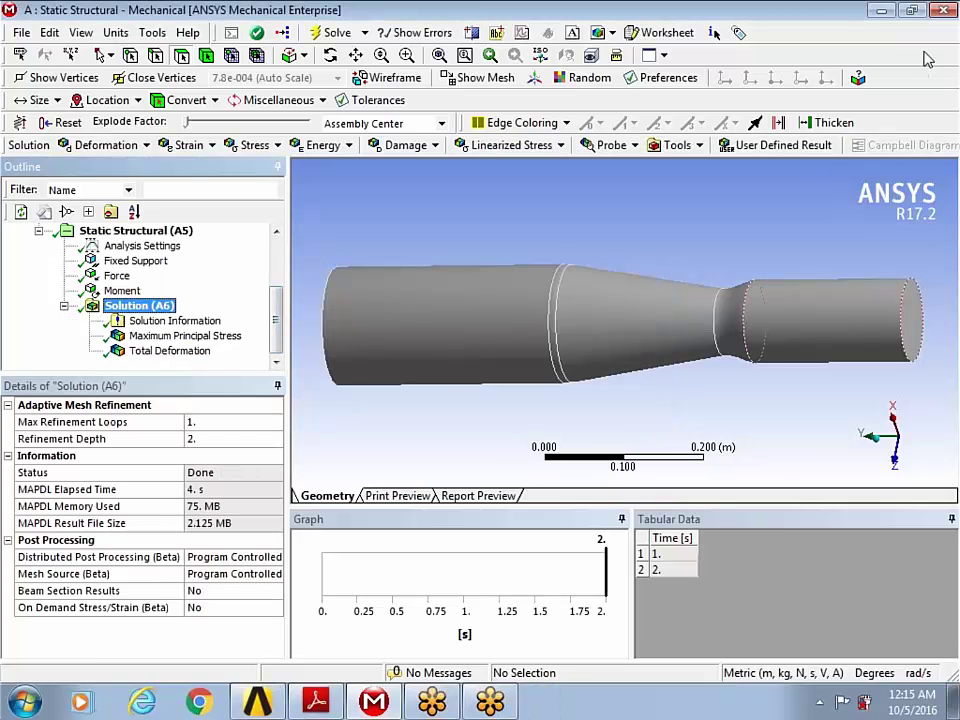
click(197, 337)
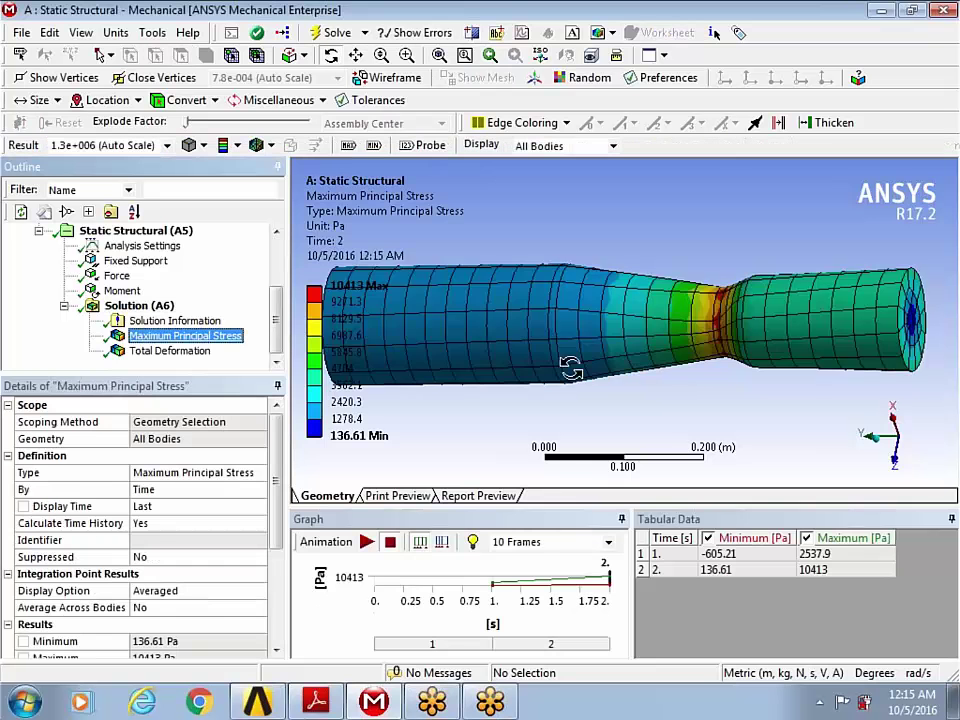
drag(665, 373, 662, 385)
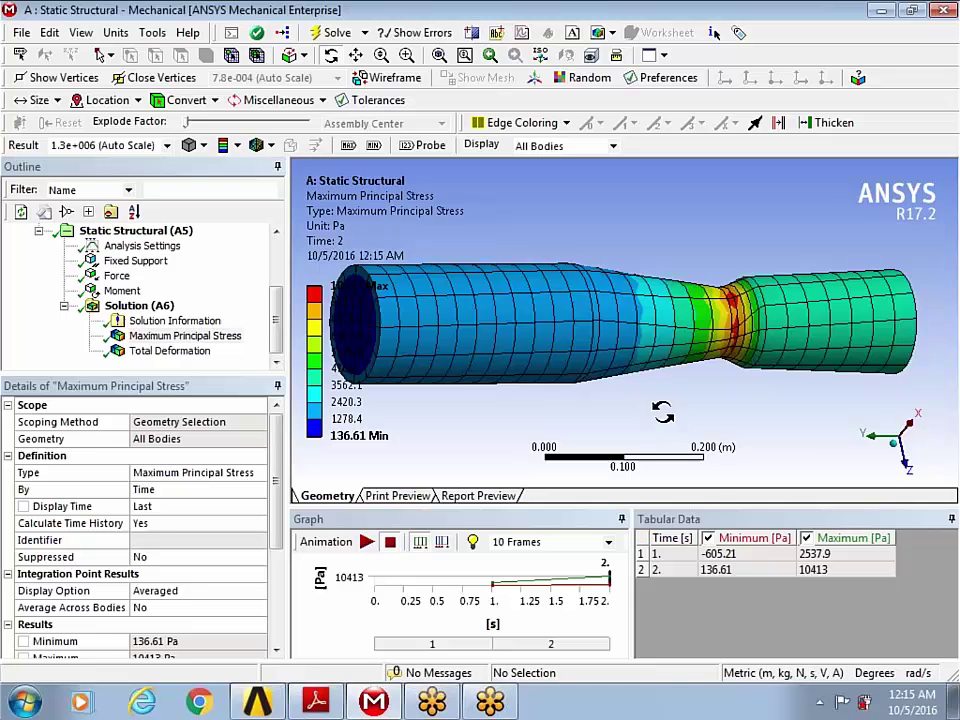
drag(496, 304, 677, 403)
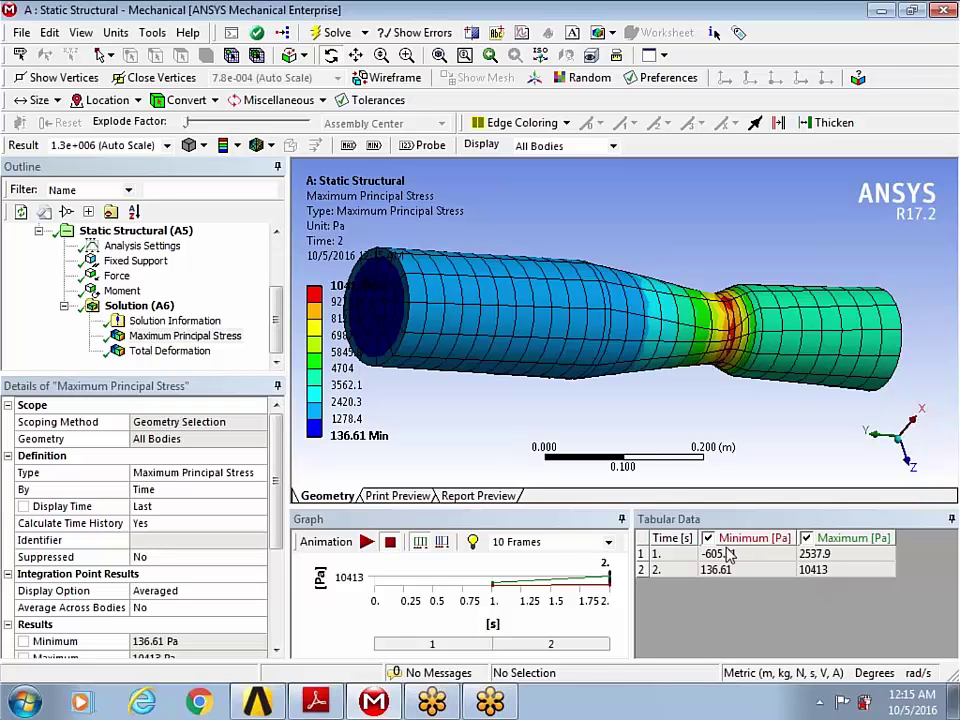
Link an nCode EN TimeSeries system to the Static Structural solution and open DesignLife.
click(258, 703)
scroll(229, 312, down, 3)
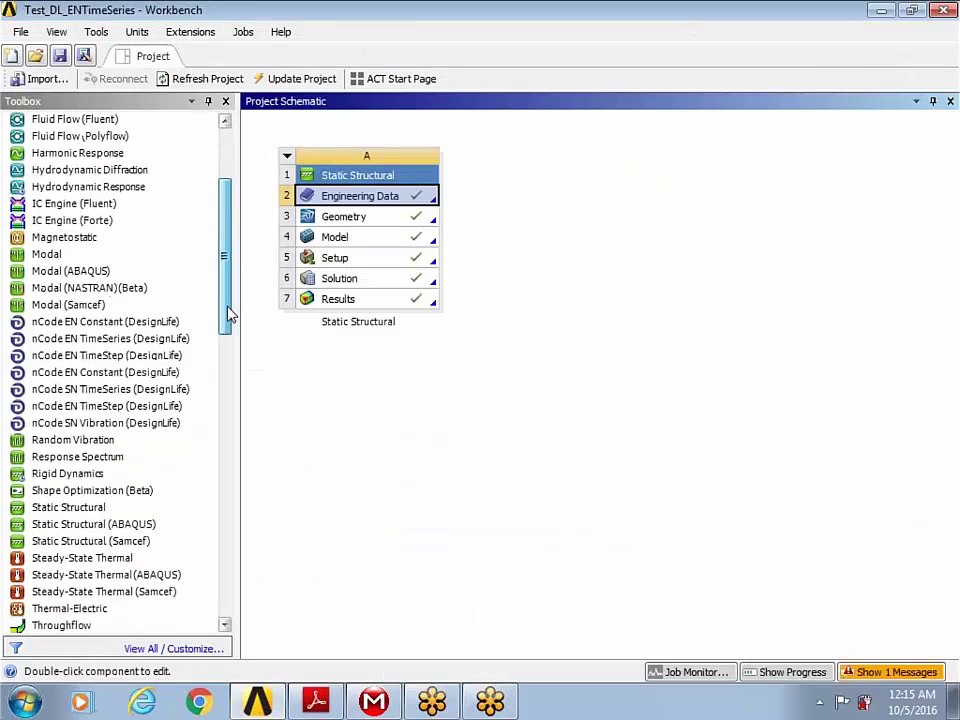
drag(77, 278, 569, 200)
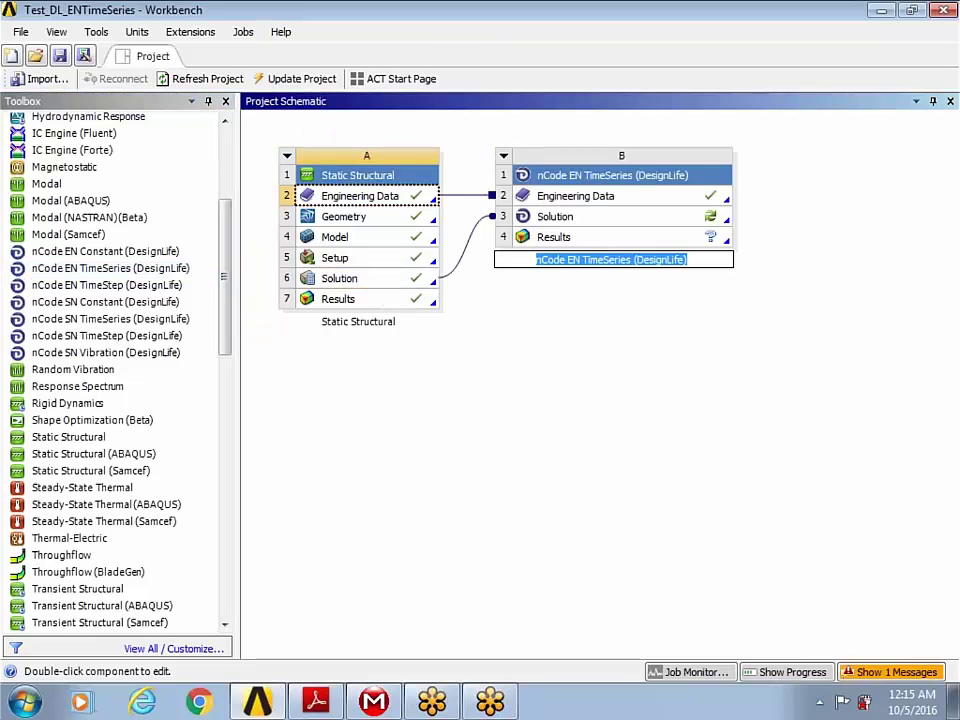
double_click(623, 222)
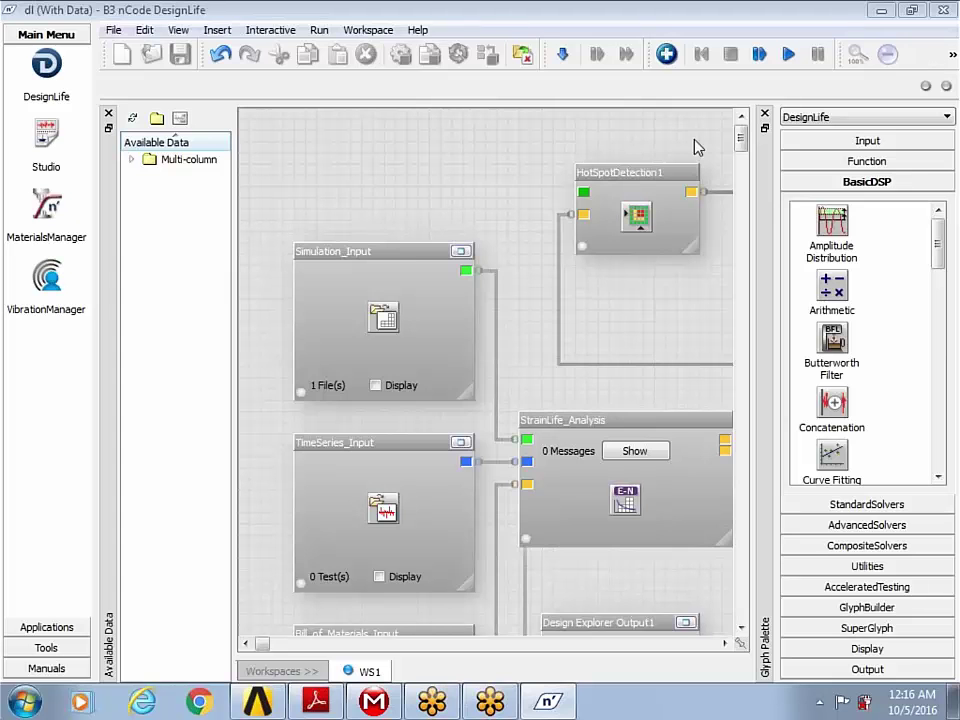
Move the Simulation_Input and TimeSeries_Input nodes up and left in the workflow.
drag(405, 257, 389, 228)
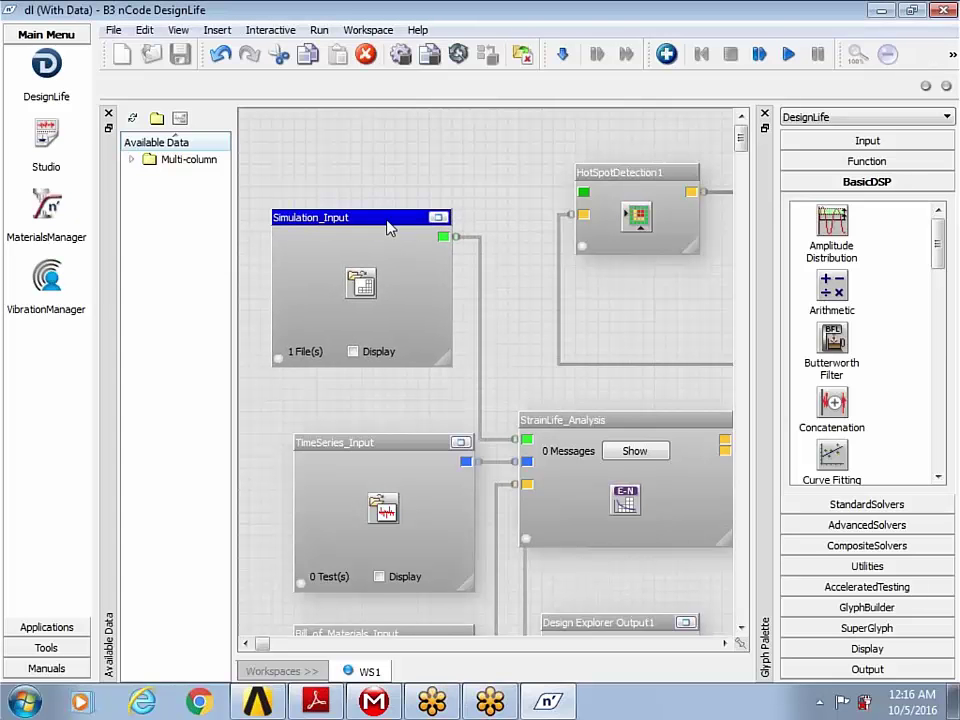
drag(358, 445, 335, 423)
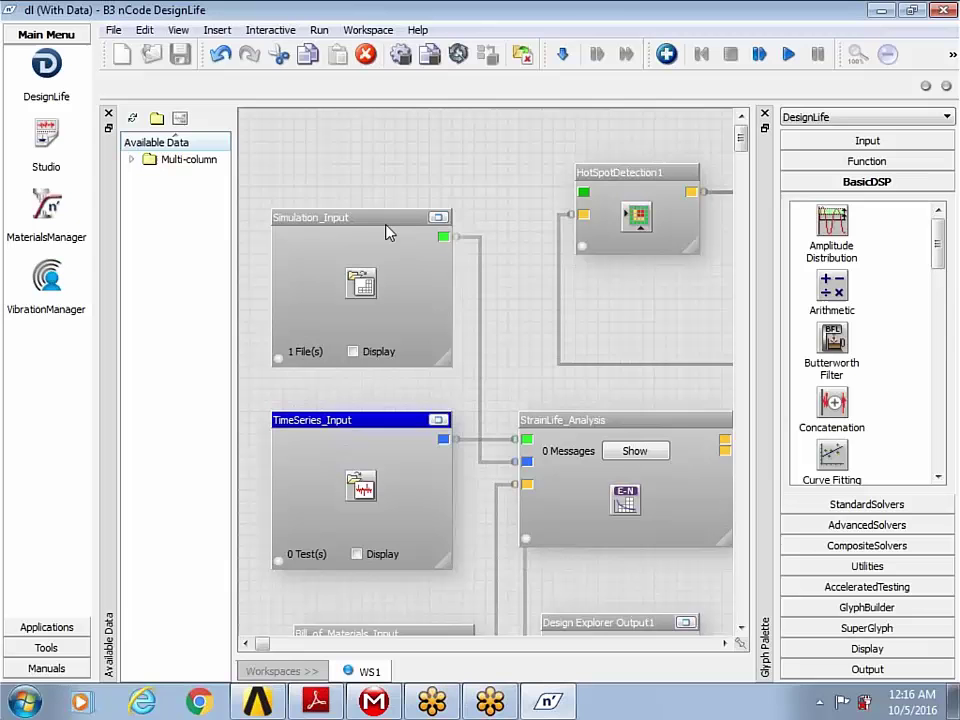
drag(384, 222, 379, 201)
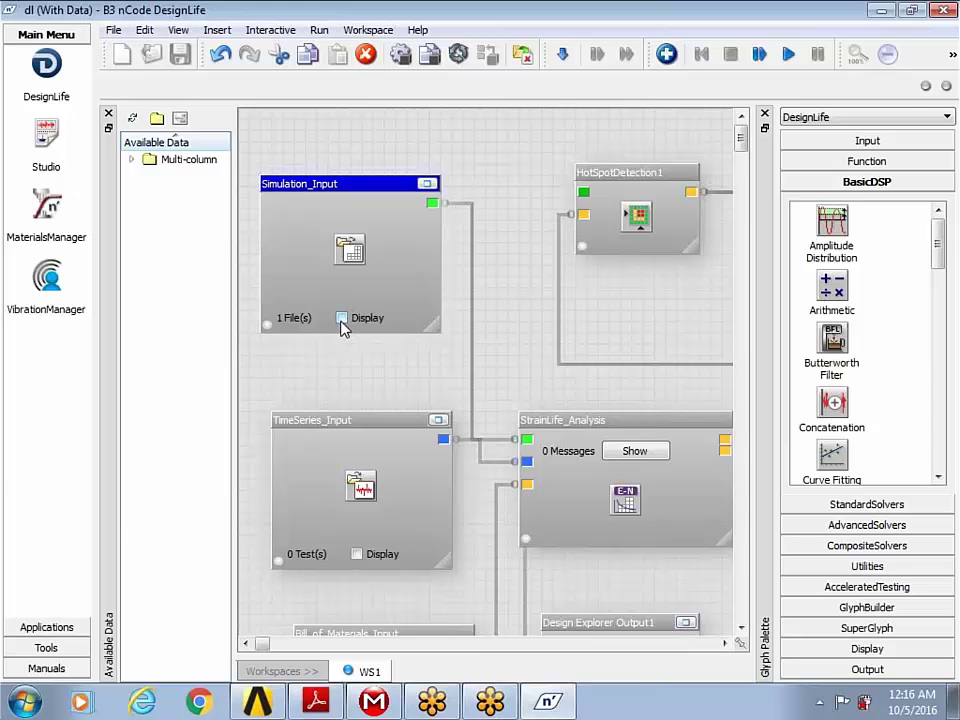
Display the shaft FE model in a maximized Simulation_Input and rotate it obliquely.
click(341, 318)
click(427, 184)
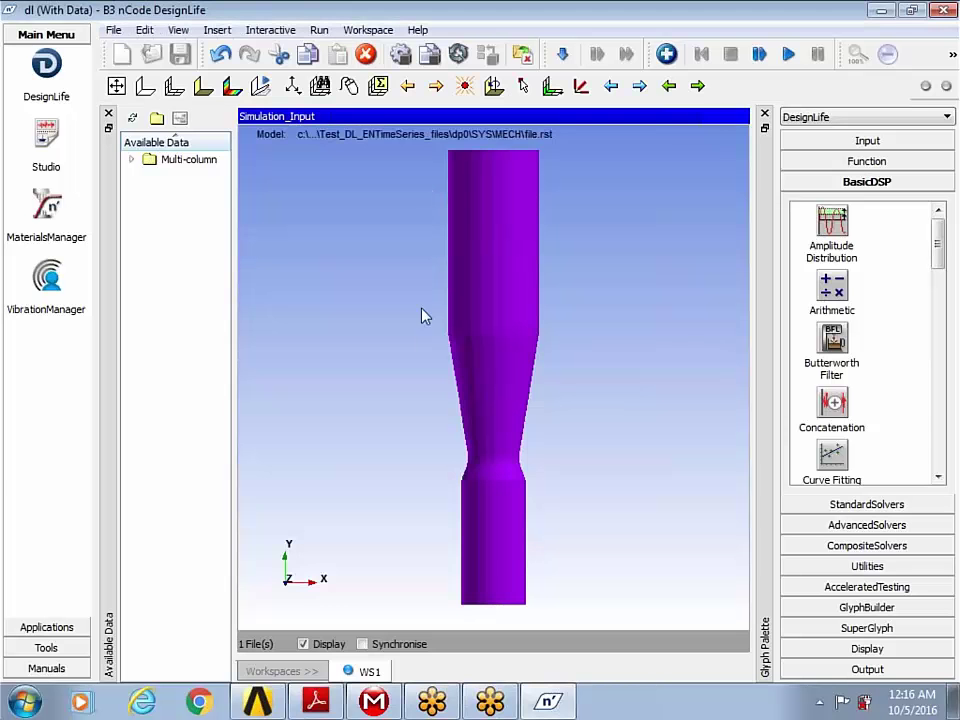
drag(510, 429, 446, 364)
Set the FE display result case to Load Case 2, Stress Time 2, then restore the glyph.
right_click(446, 364)
click(474, 400)
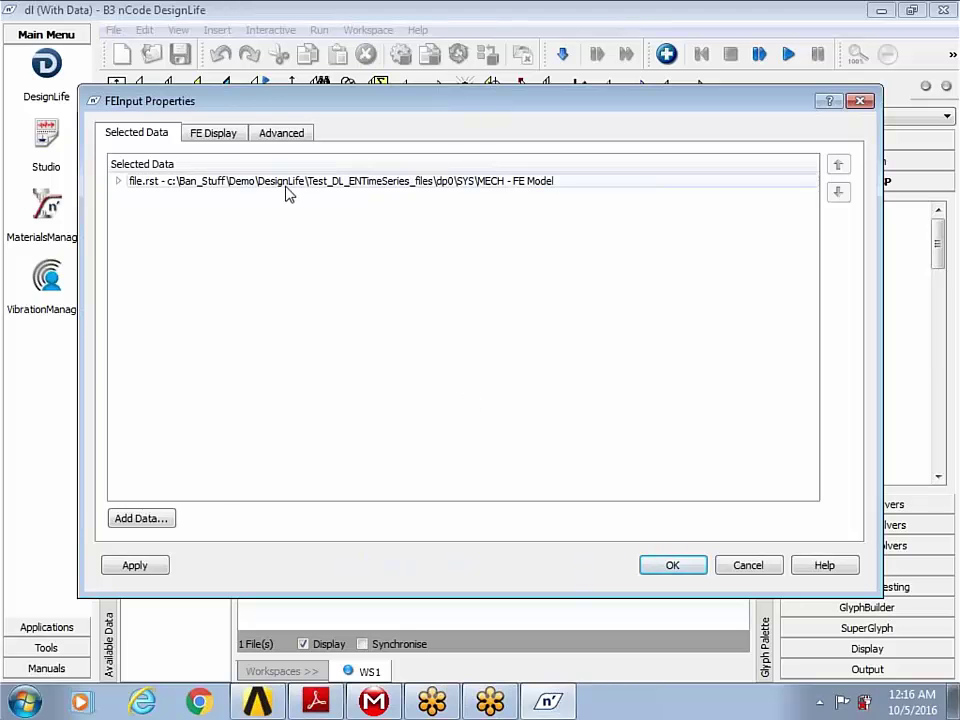
click(224, 139)
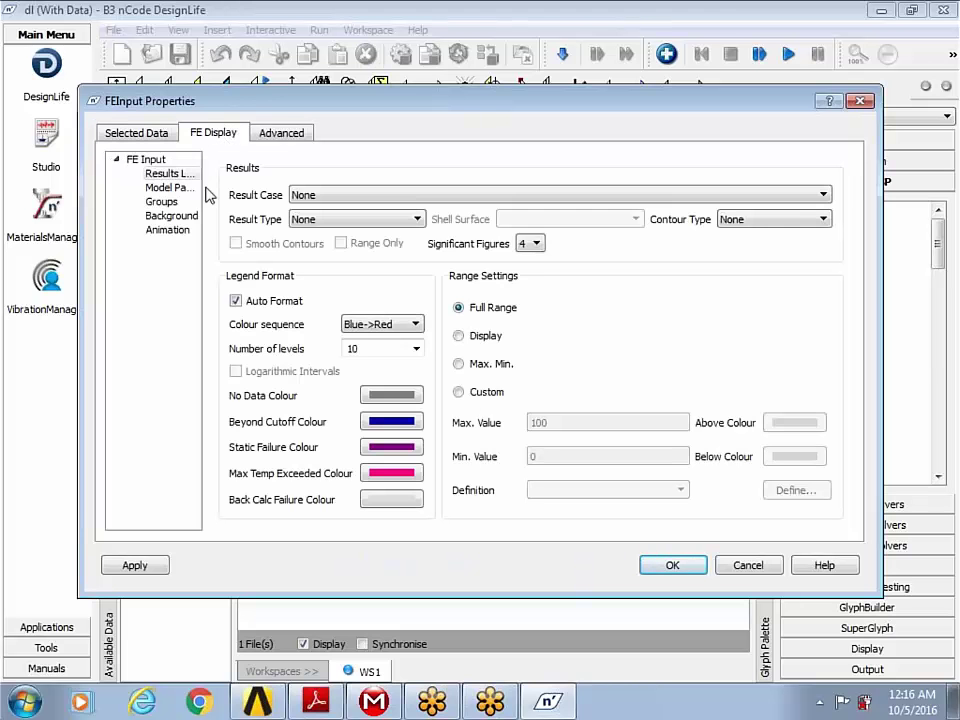
click(426, 197)
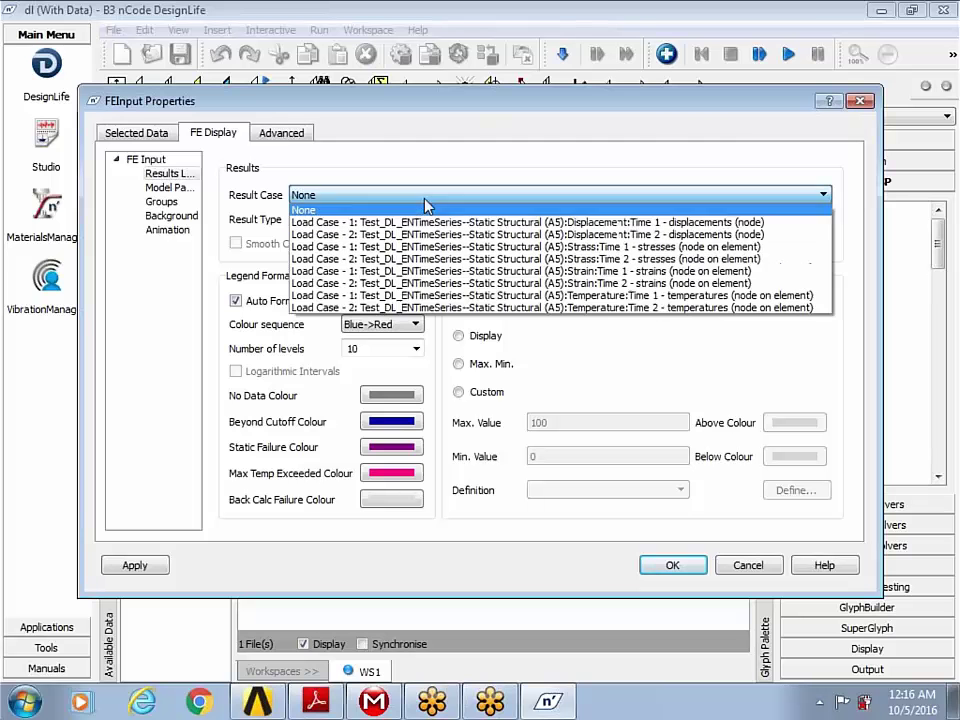
click(620, 267)
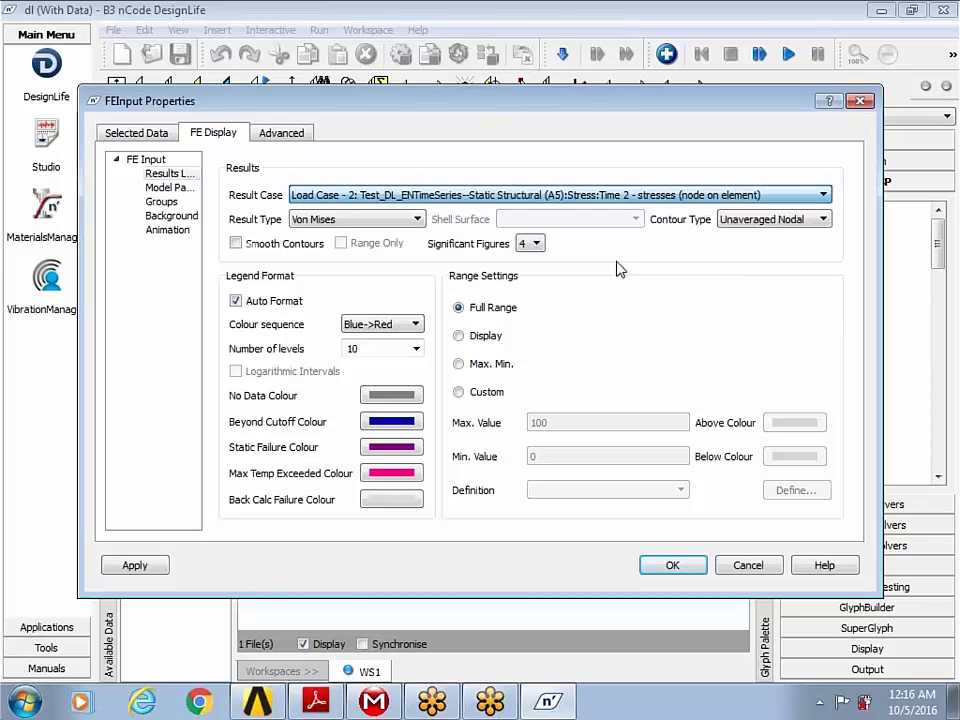
click(671, 564)
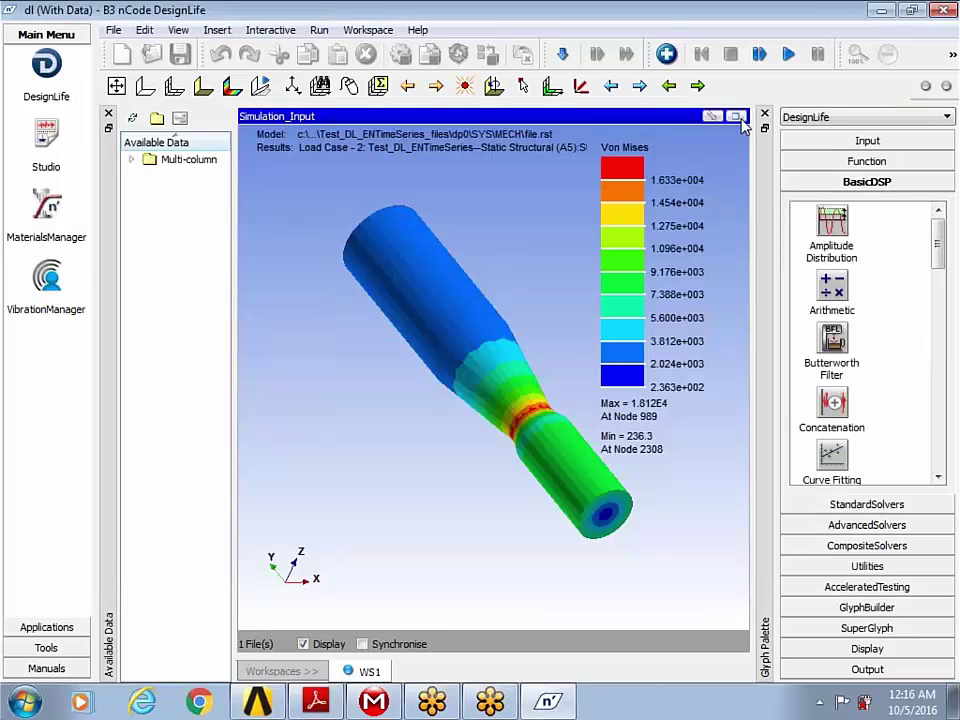
click(736, 117)
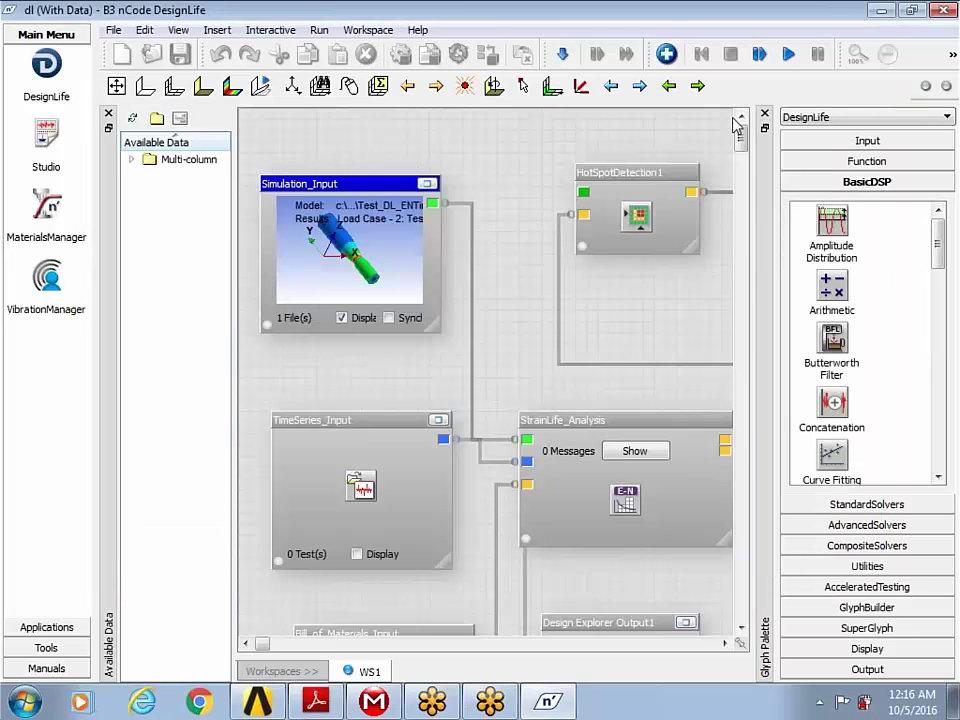
In TimeSeries_Input properties, add data and set the search folder to DesignLife.
click(392, 445)
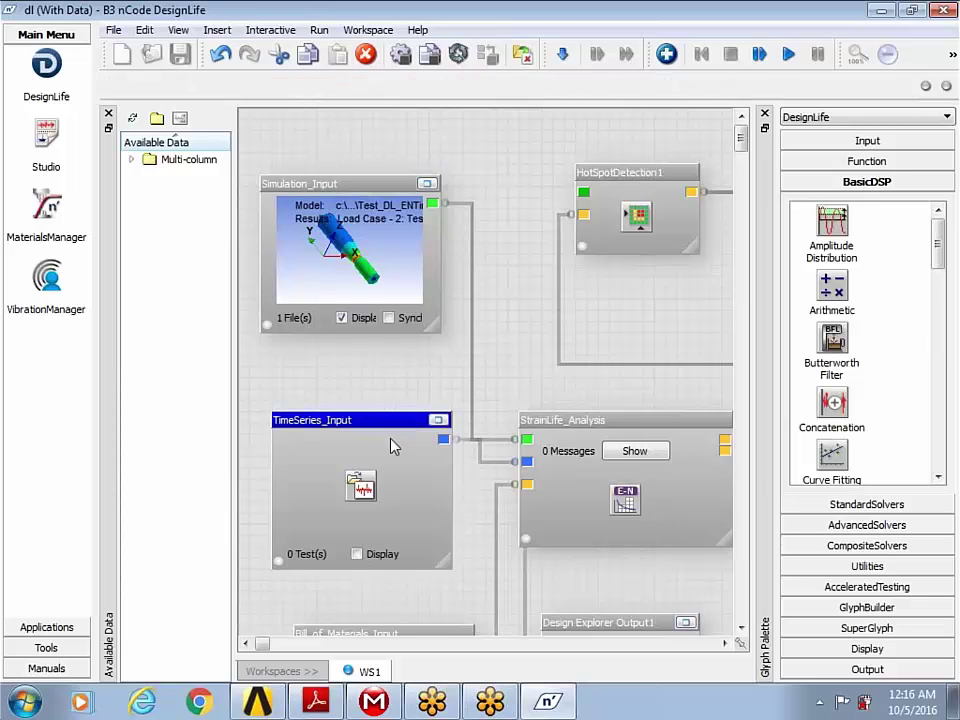
right_click(364, 527)
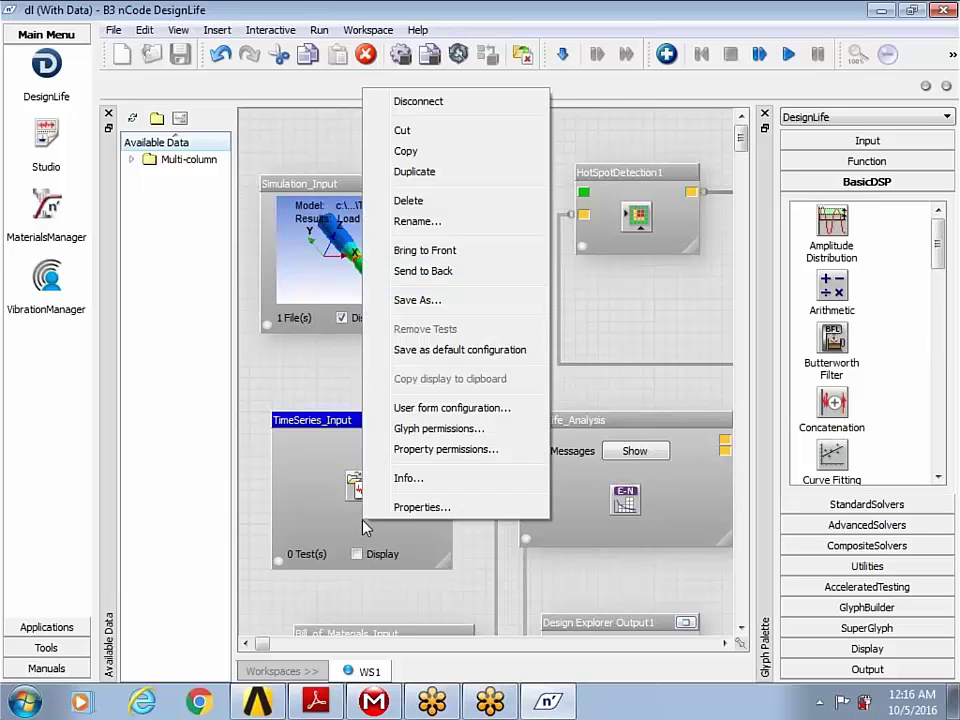
click(423, 508)
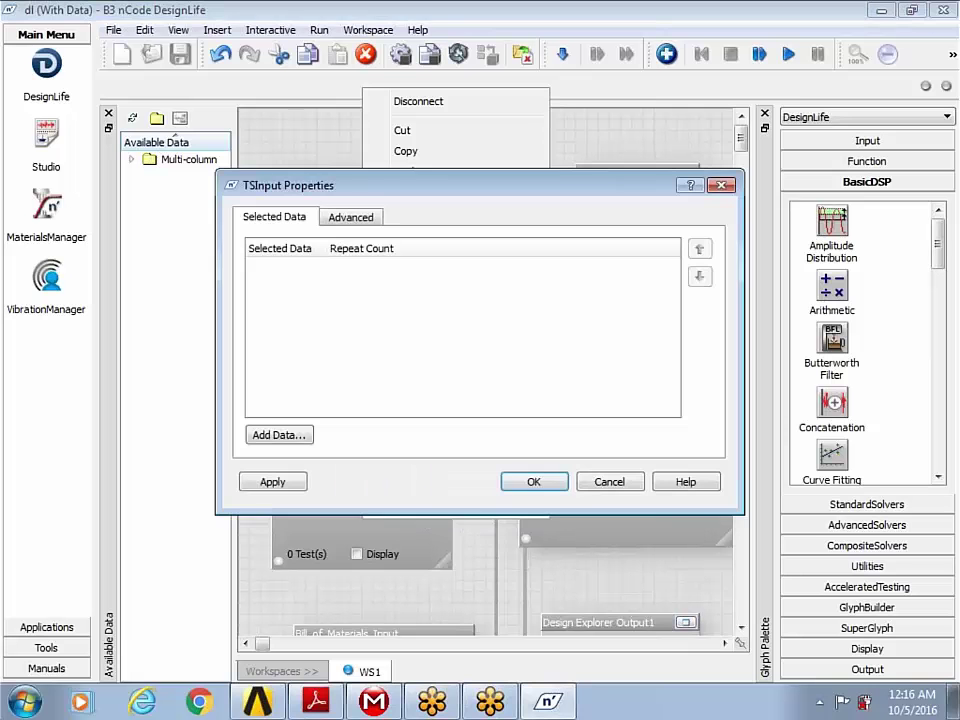
click(299, 439)
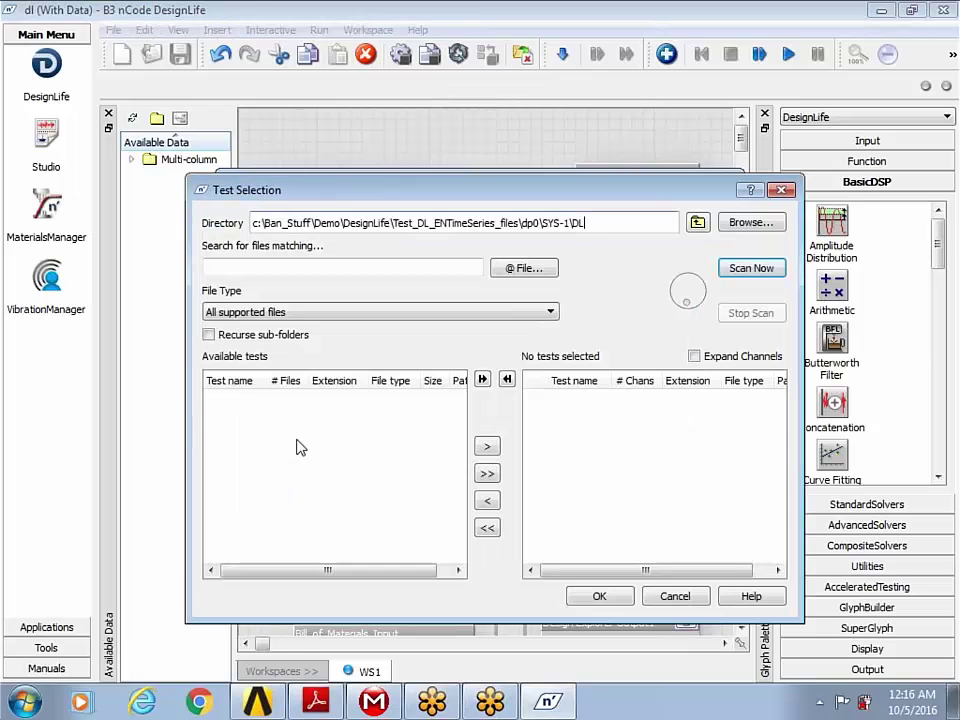
click(744, 223)
scroll(713, 377, up, 1)
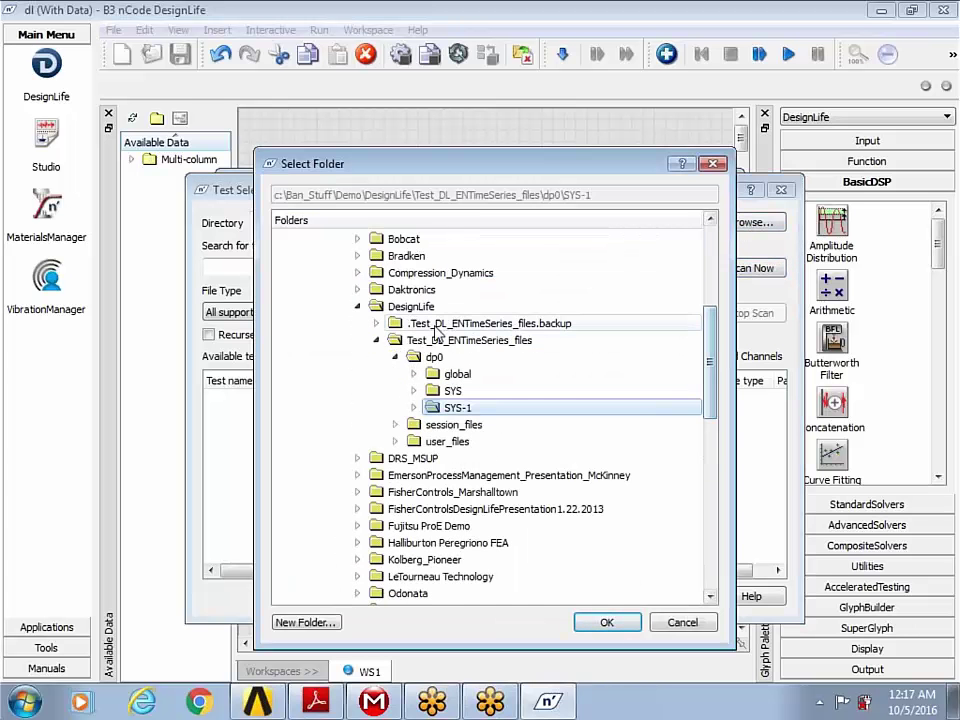
click(411, 306)
click(607, 622)
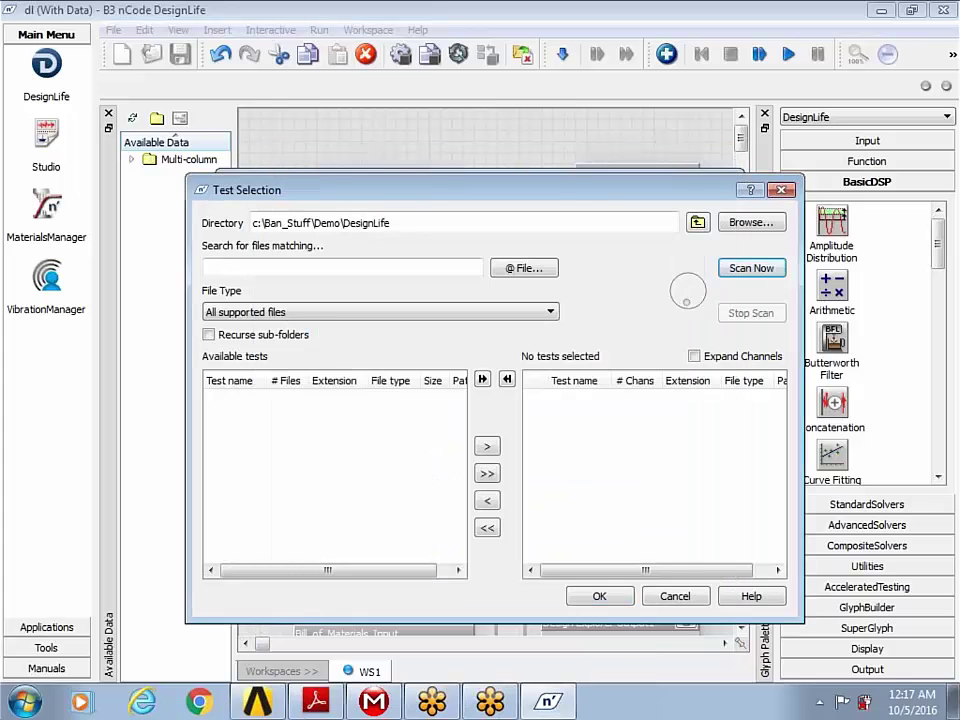
Scan the folder, add the shaft_loads test, and confirm both dialogs.
click(750, 268)
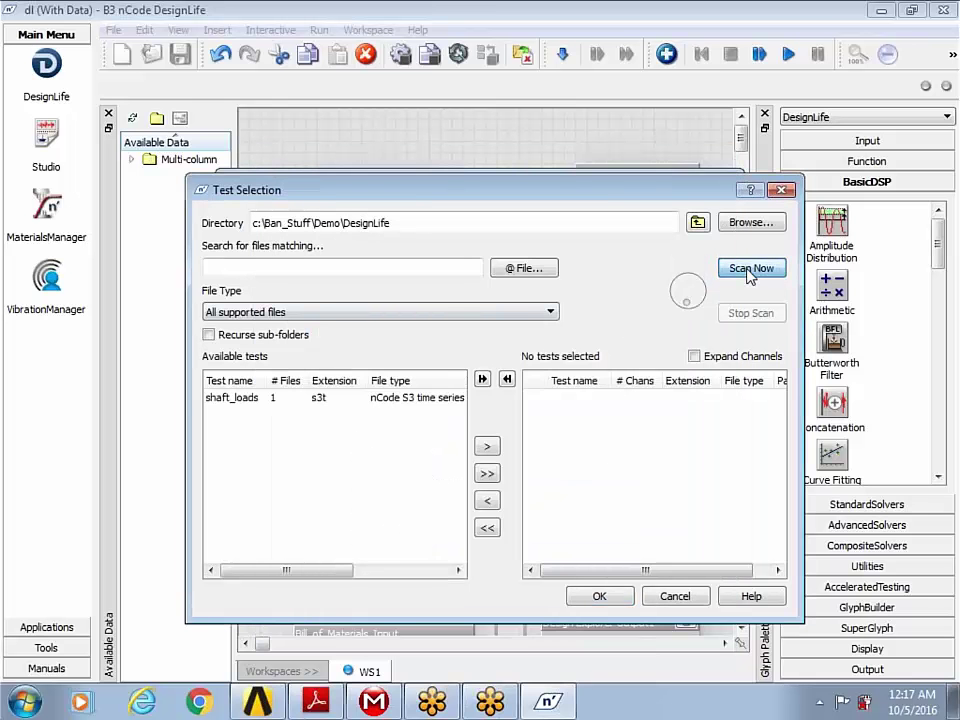
click(263, 402)
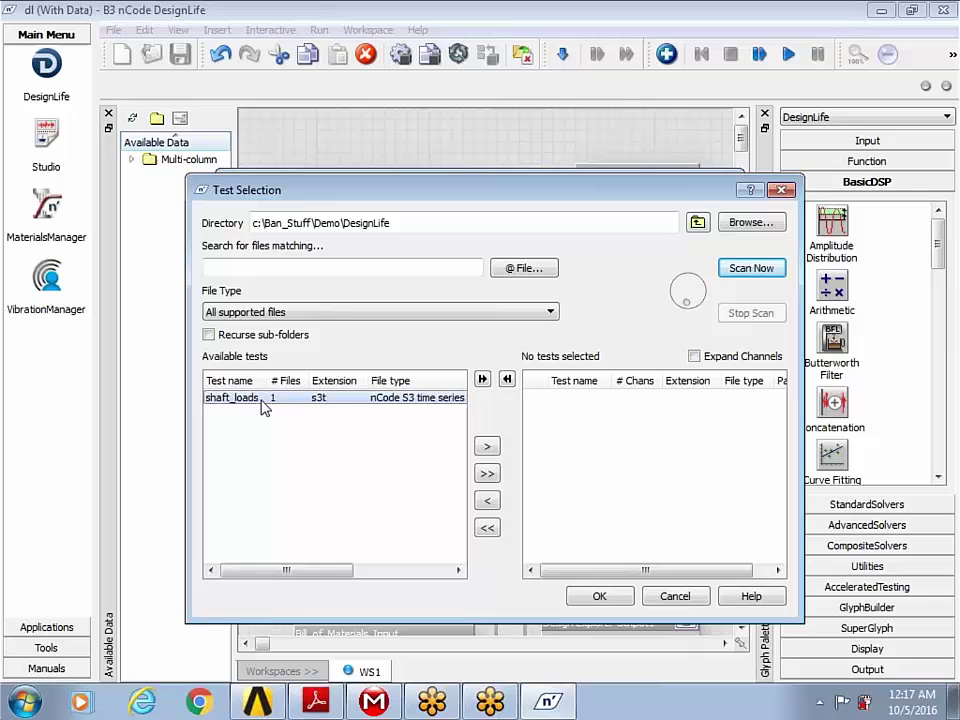
click(487, 448)
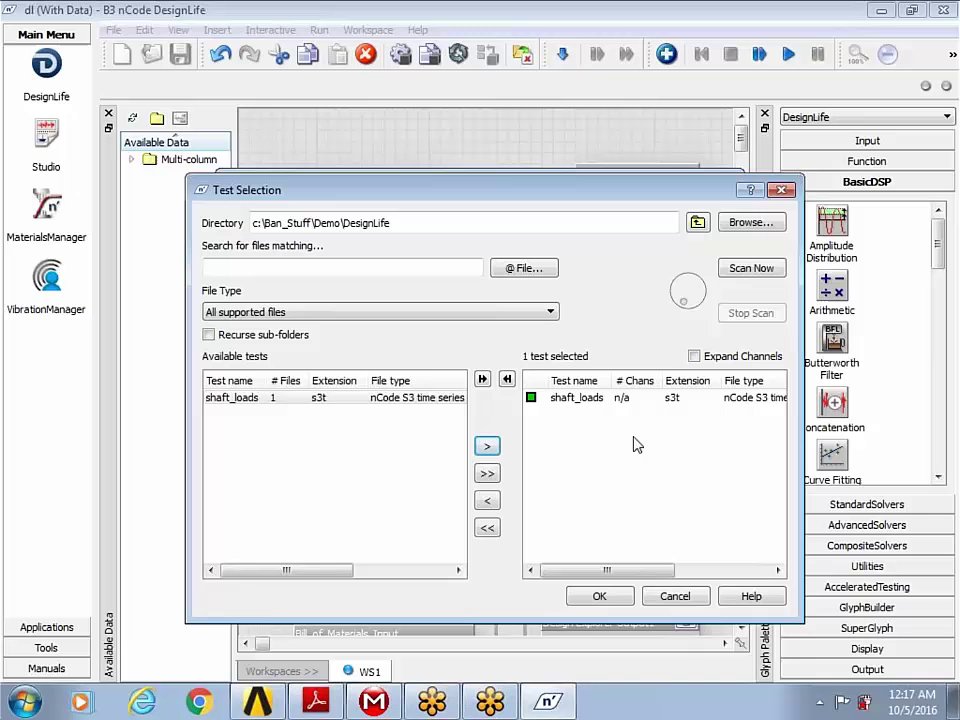
click(602, 603)
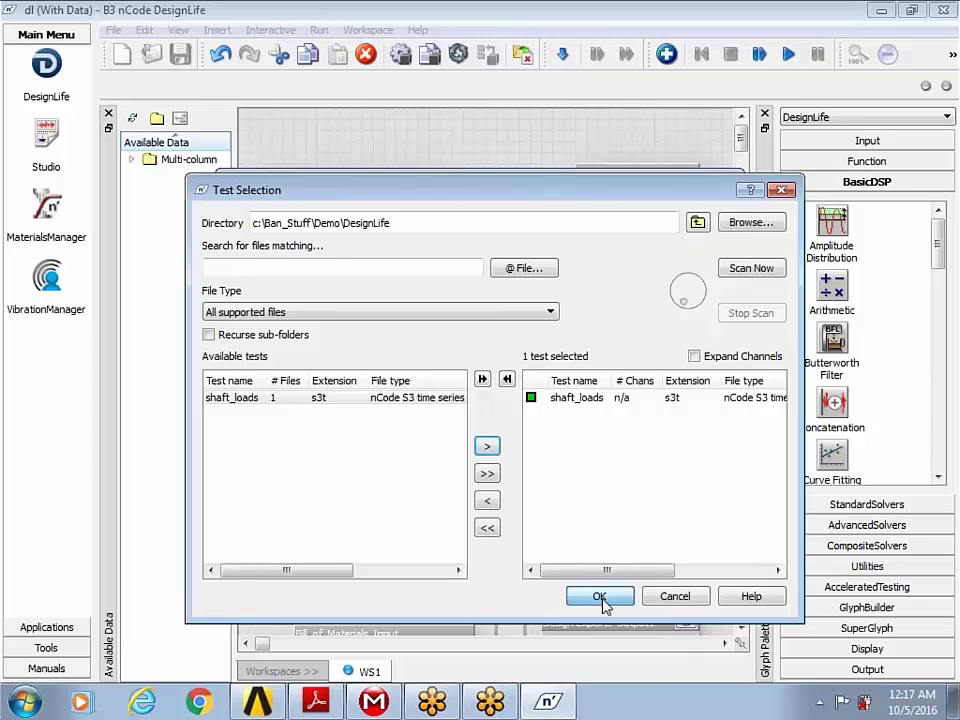
click(536, 482)
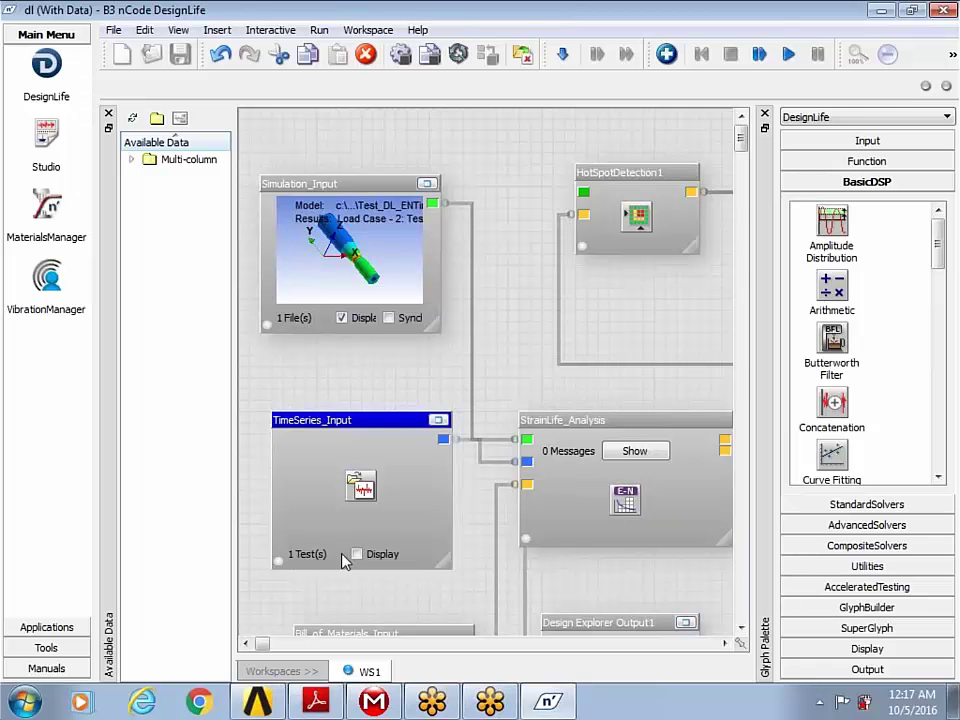
Display the Vertical Load and Torque Load plots on TimeSeries_Input, briefly viewing them full size.
click(358, 555)
click(438, 420)
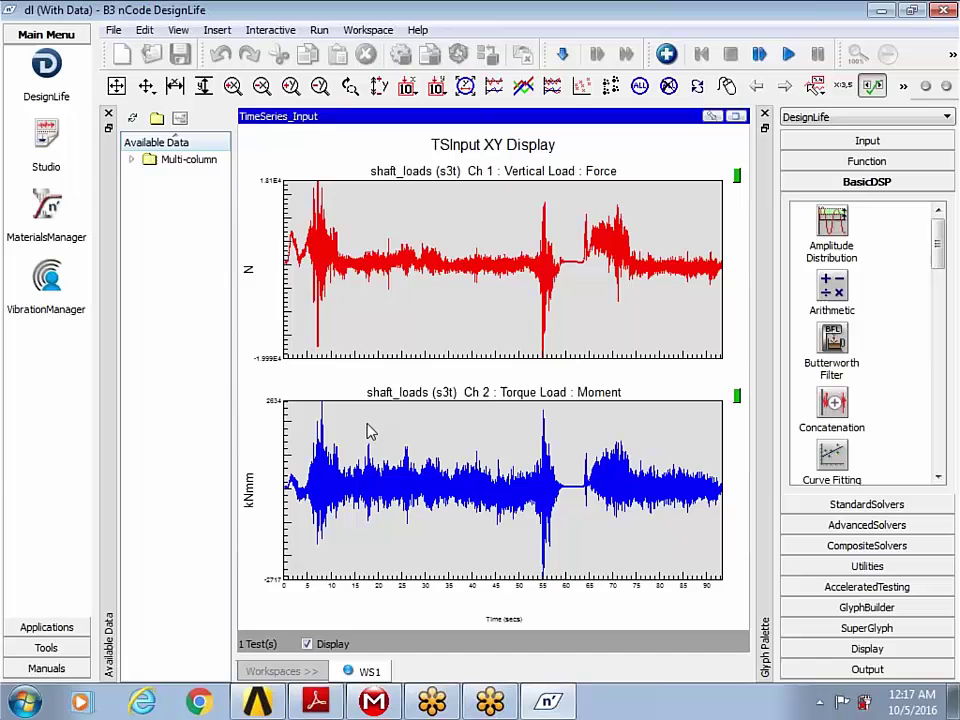
click(736, 118)
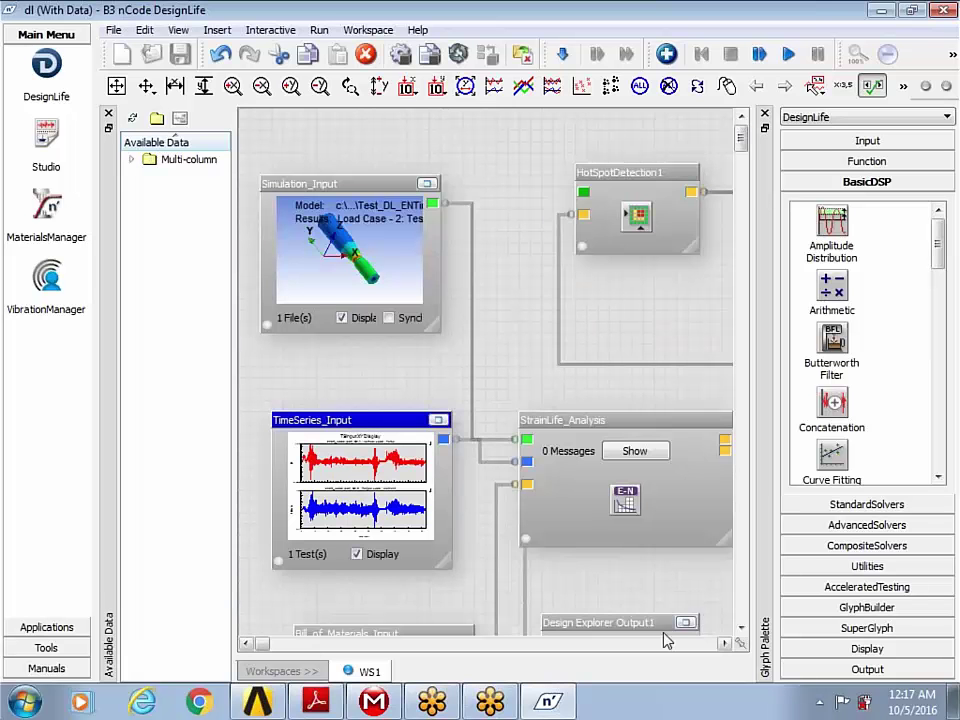
Select StrainLife_Analysis and bring up its options menu.
click(724, 643)
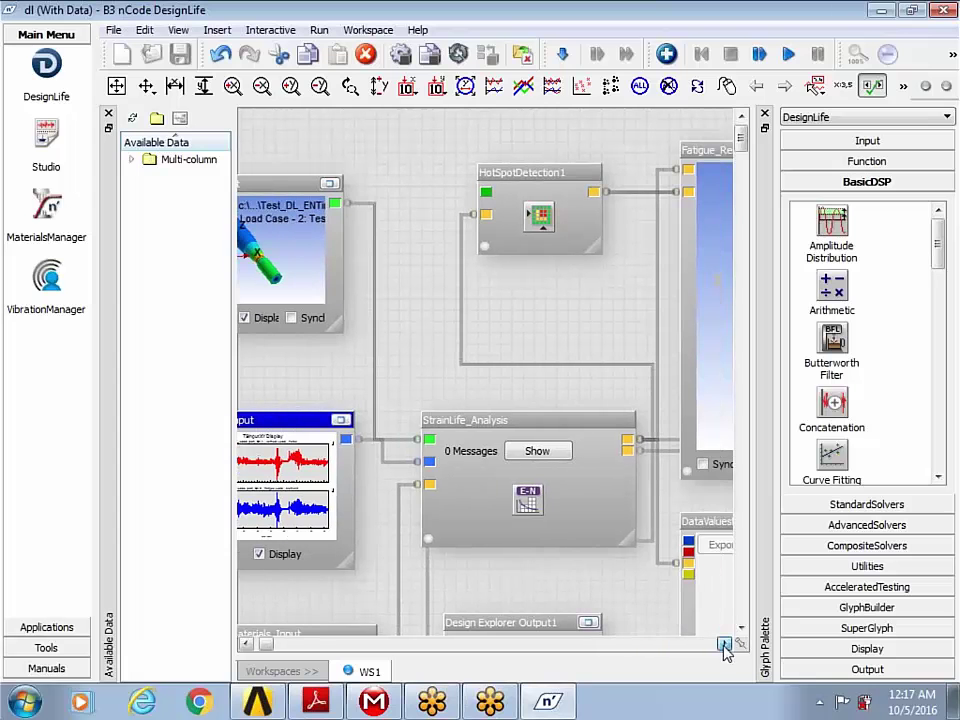
click(484, 422)
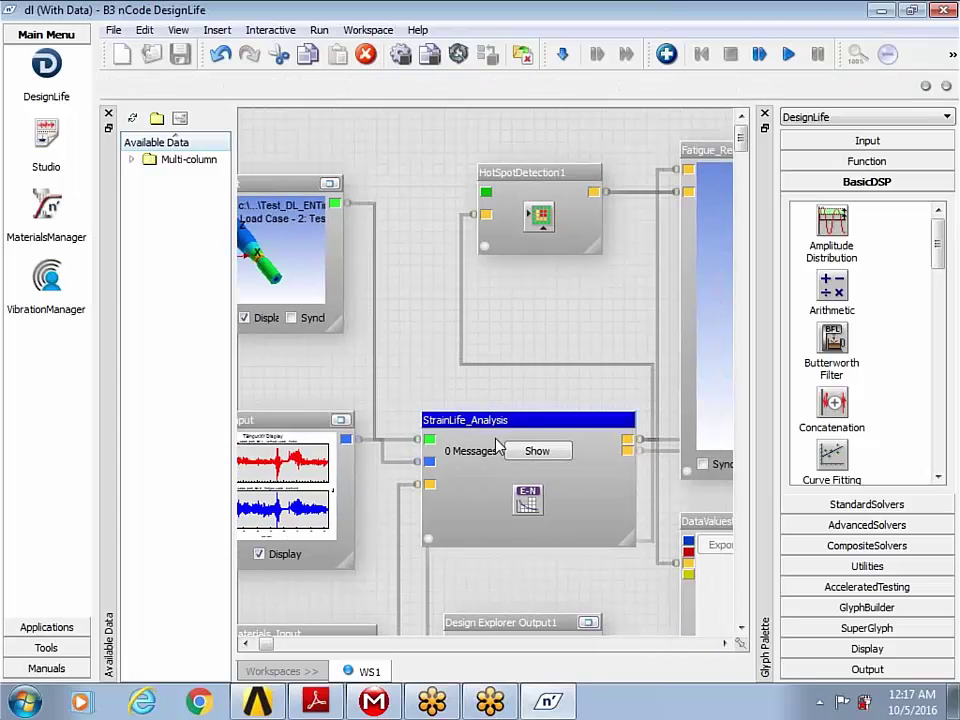
right_click(497, 445)
Let the flow run, then assign Carbon Steel SAE1045_390_QT to the Default Material group.
click(557, 243)
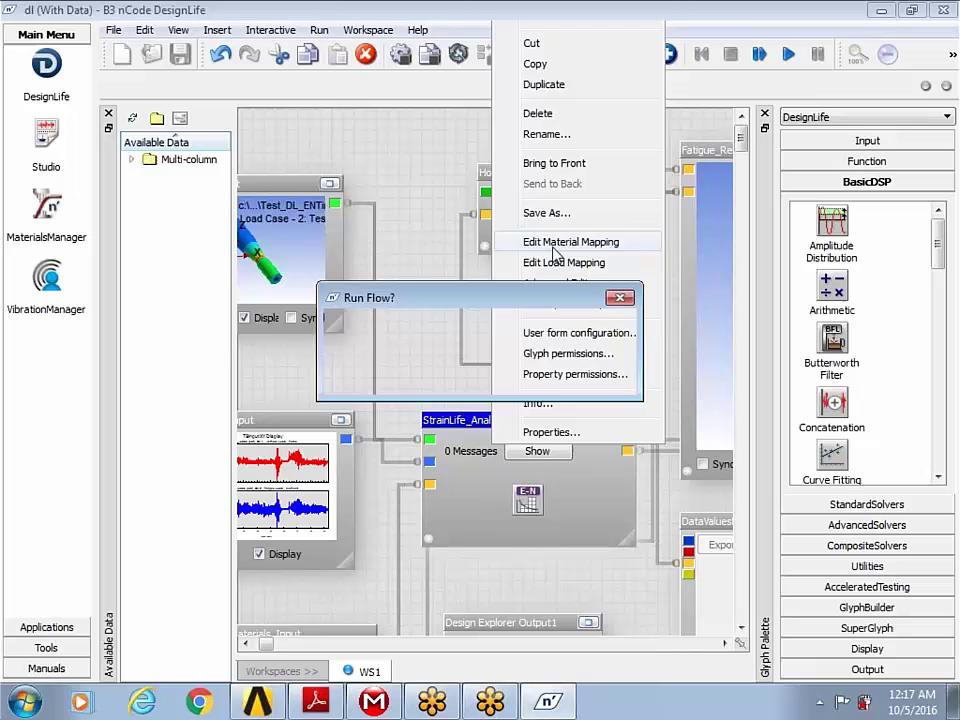
click(461, 378)
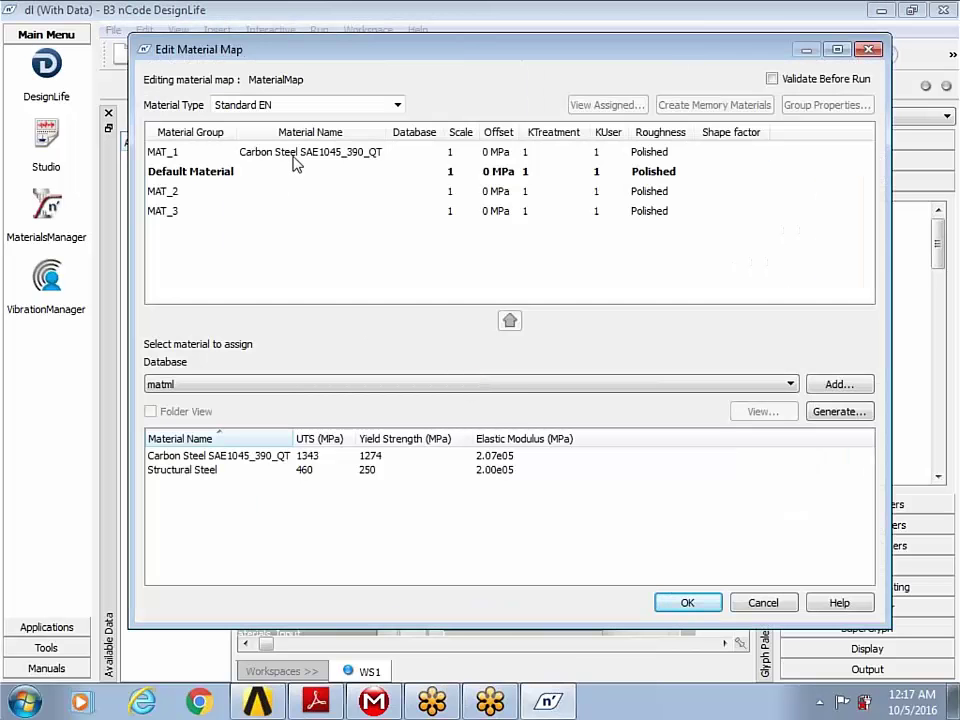
click(296, 156)
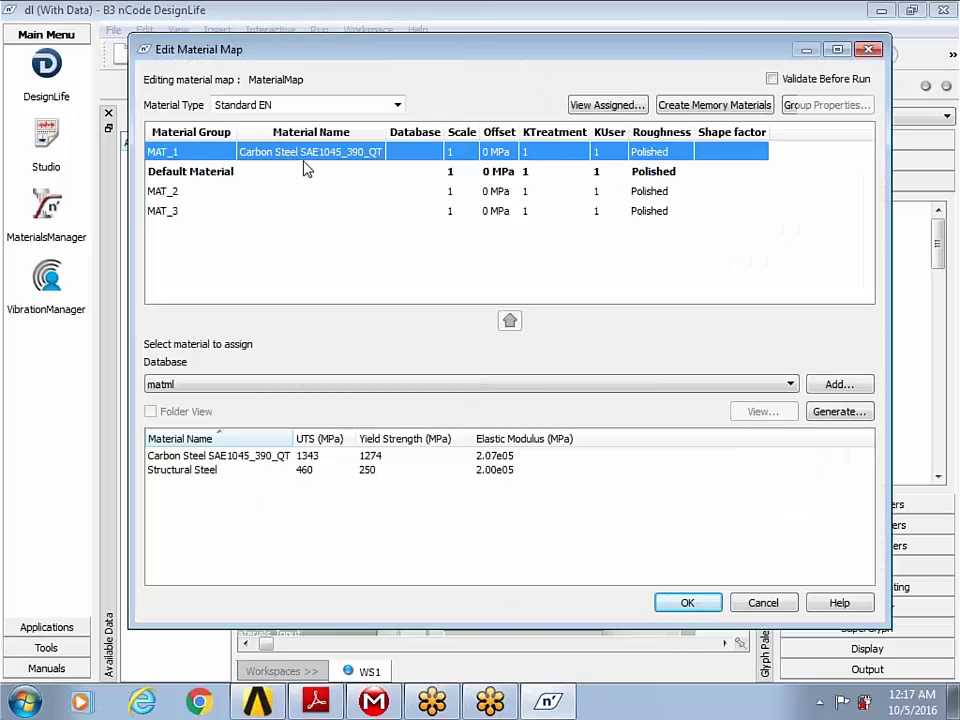
click(230, 174)
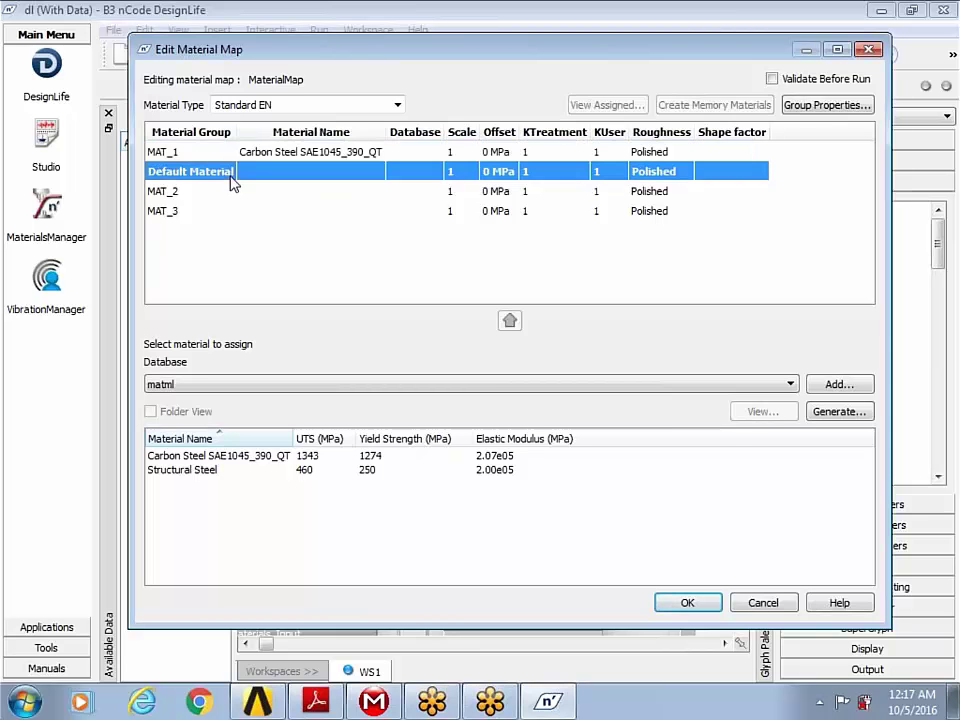
click(220, 456)
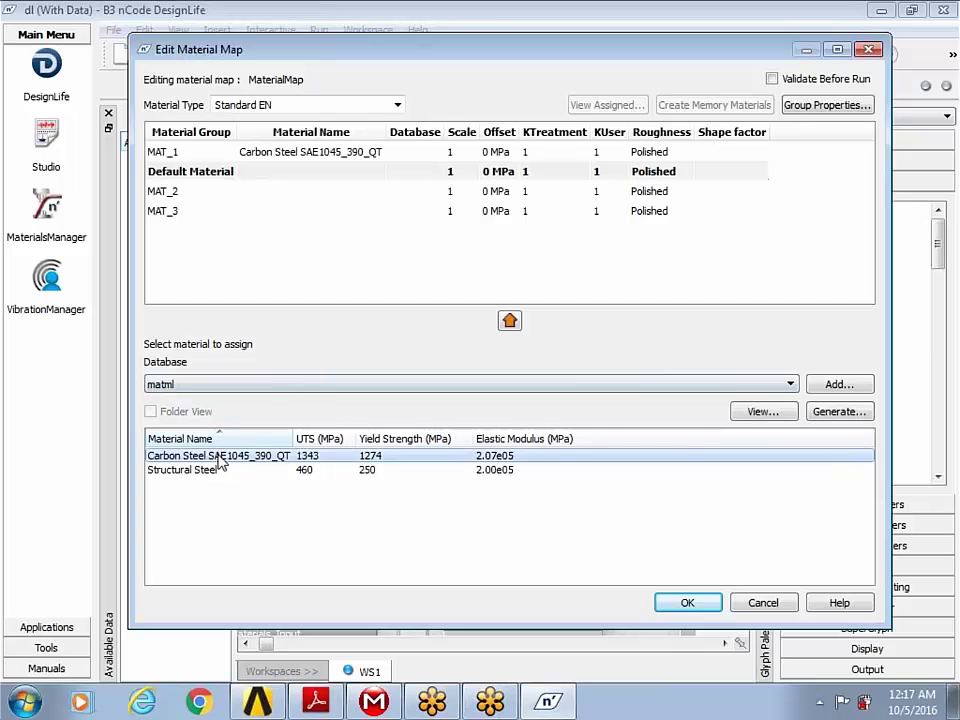
click(511, 324)
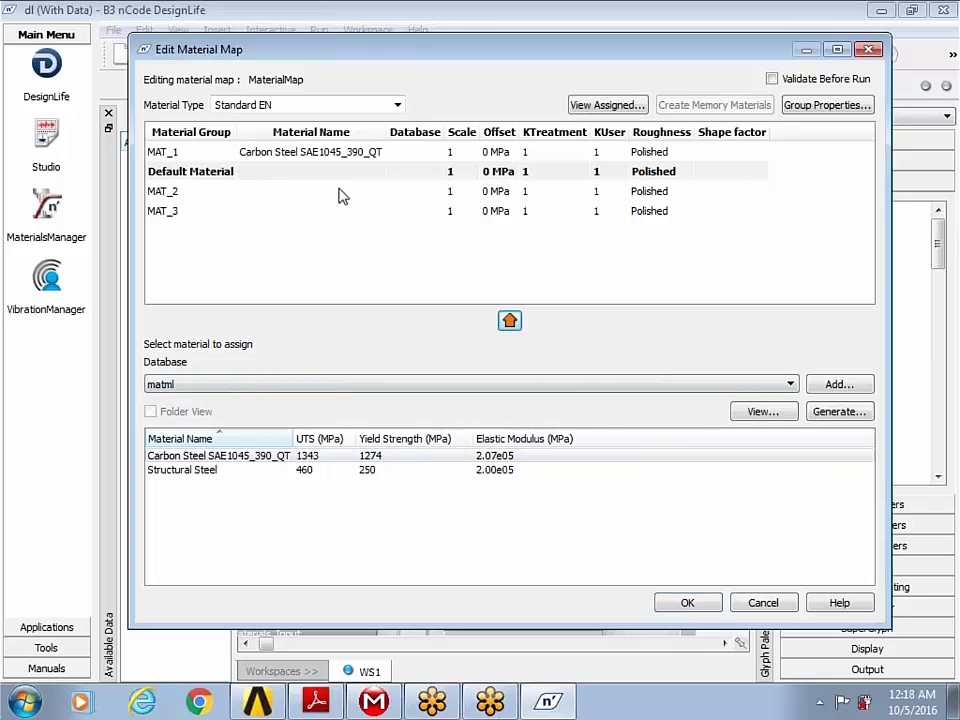
Accept the material map, then open the strain-life load mapping after running the flow.
click(679, 607)
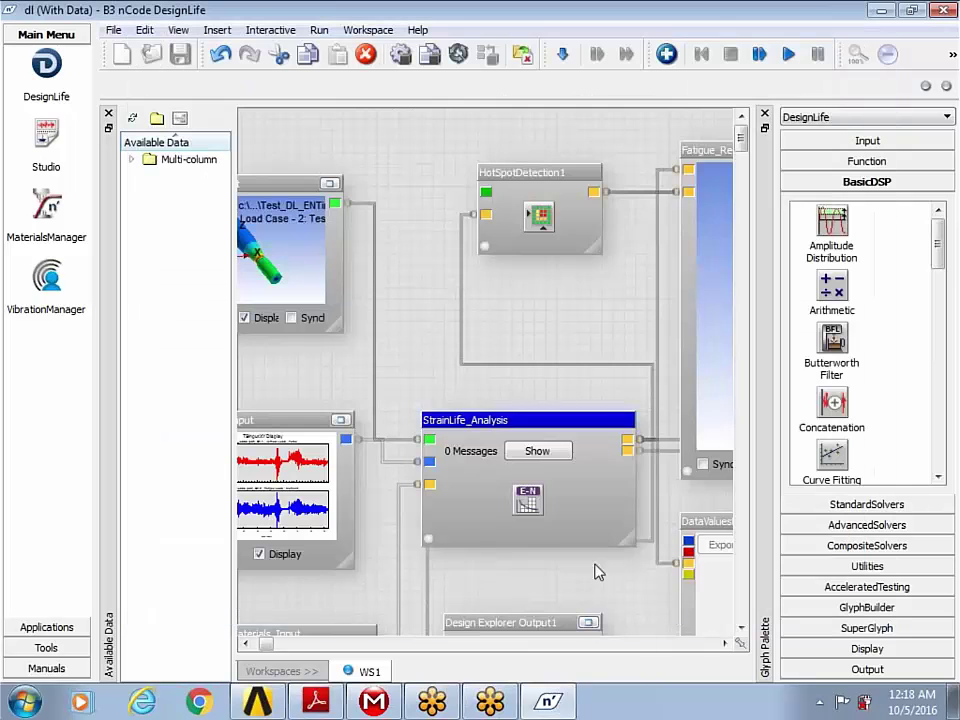
right_click(512, 527)
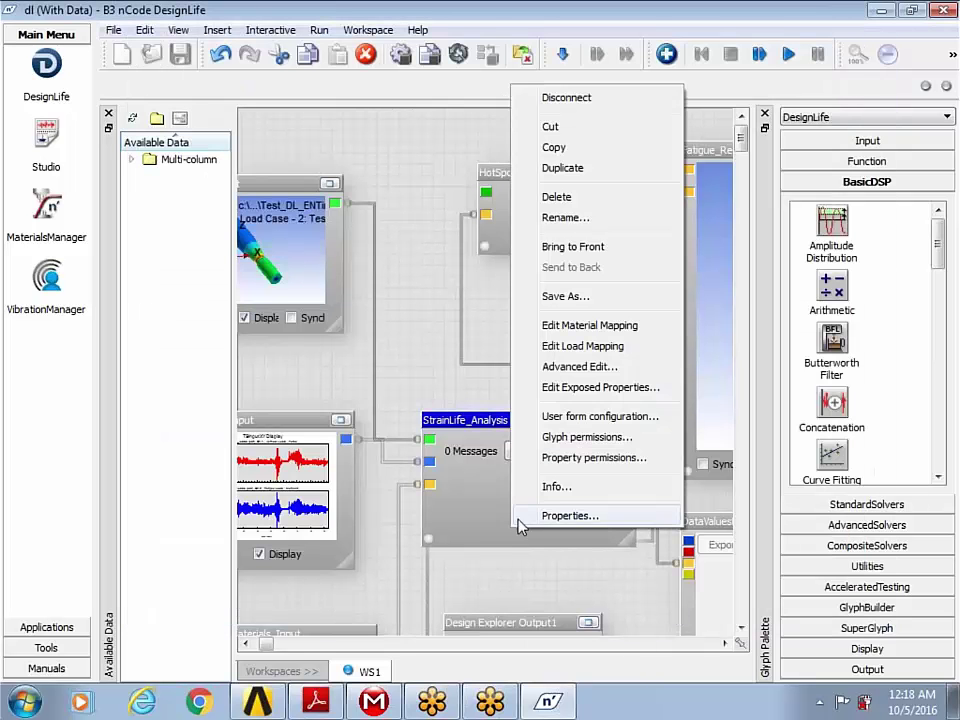
click(578, 346)
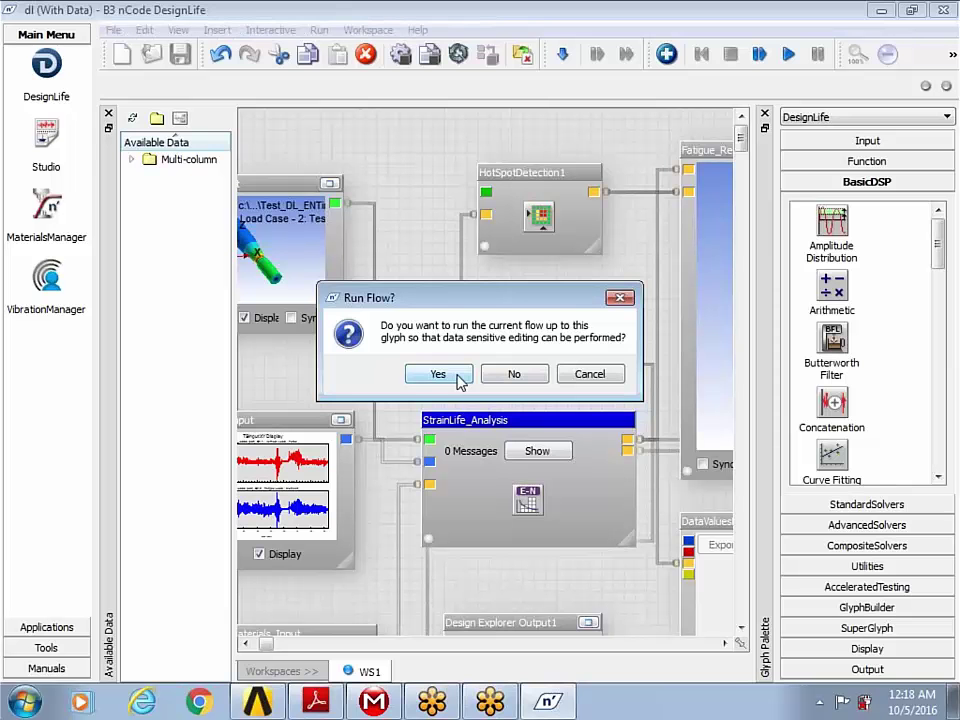
click(459, 378)
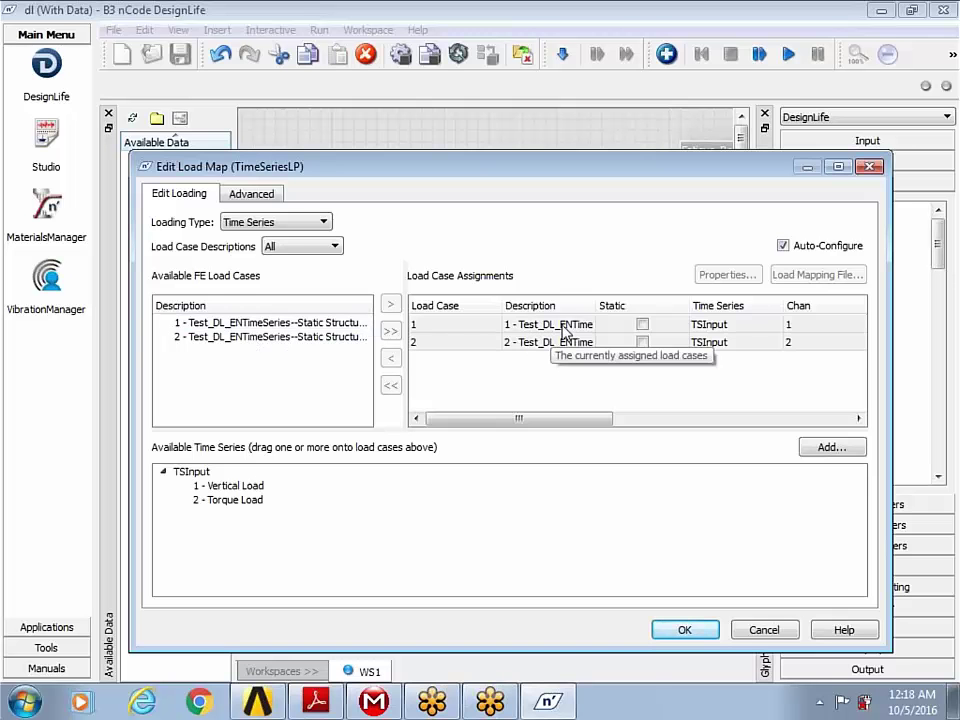
Widen the Description column to show Time 1 paired with Vertical Load and Time 2 with Torque Load.
drag(597, 306, 771, 318)
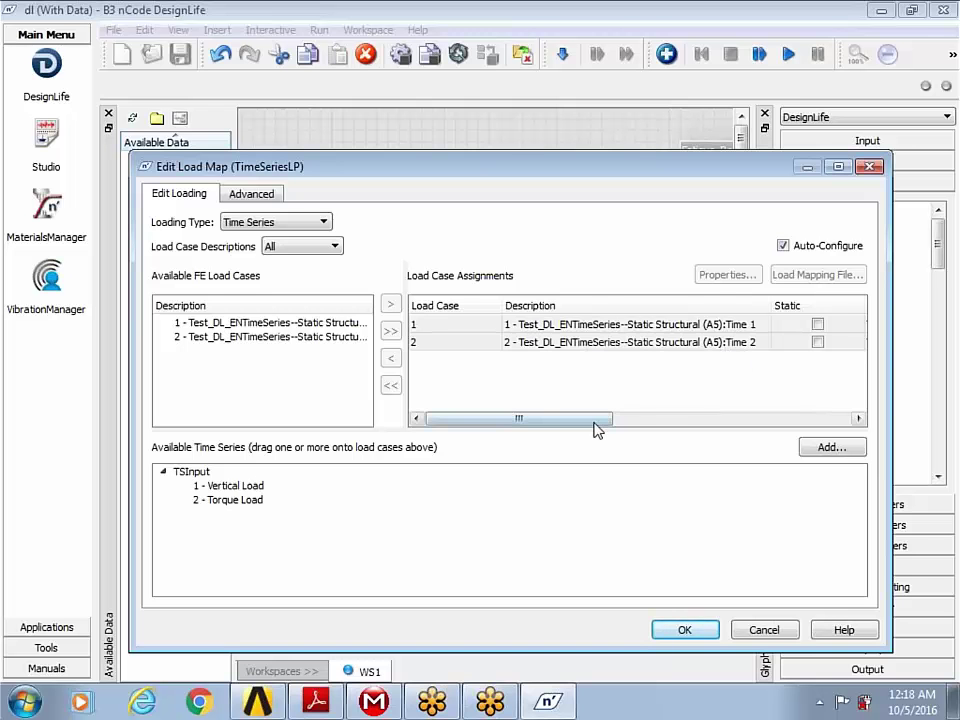
drag(597, 429, 632, 426)
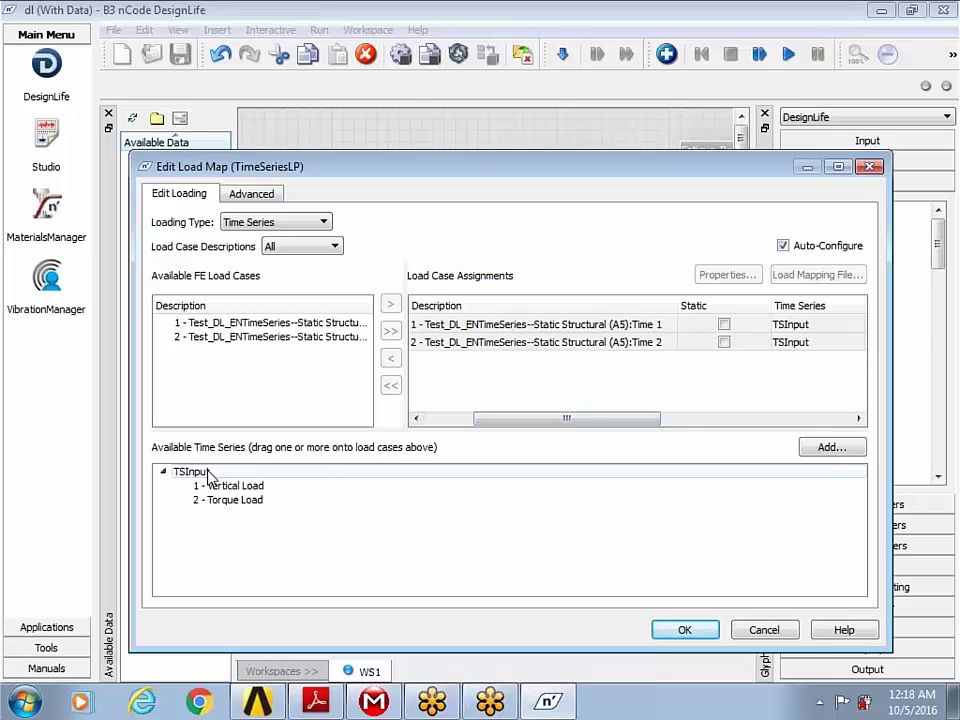
drag(505, 425, 590, 437)
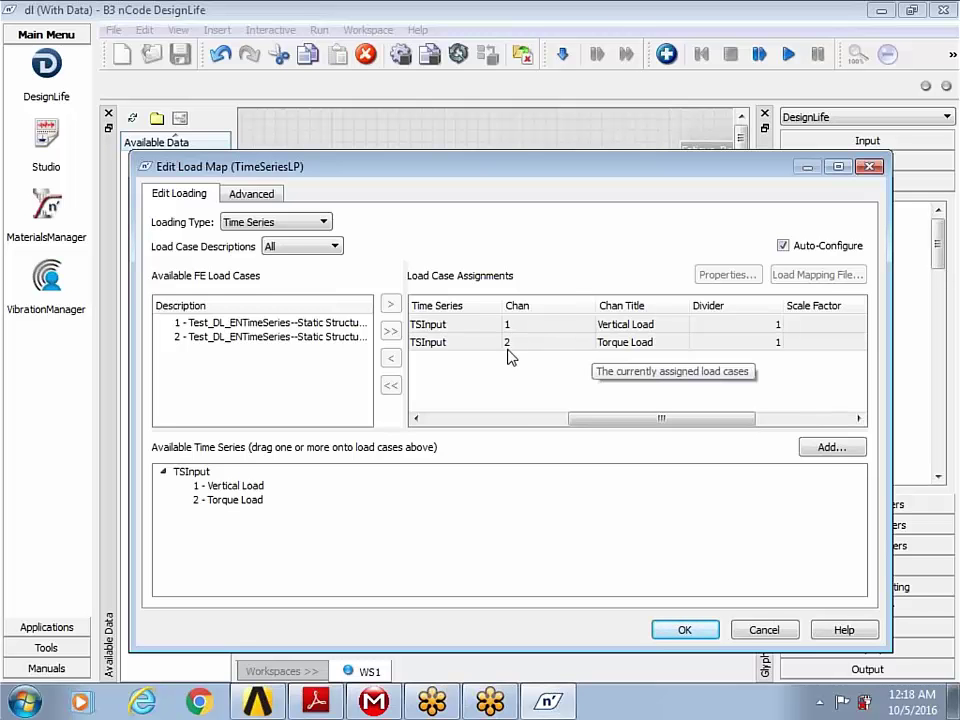
Uncheck Auto-Configure and scroll to the divider and scale factor columns, both at 1.
click(784, 246)
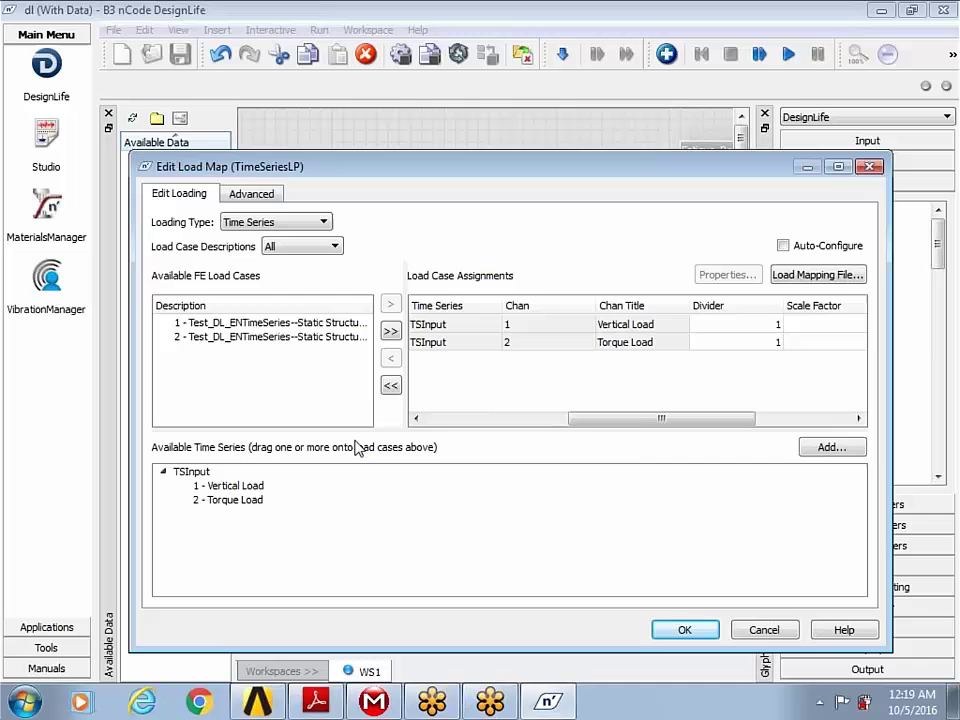
drag(643, 419, 686, 421)
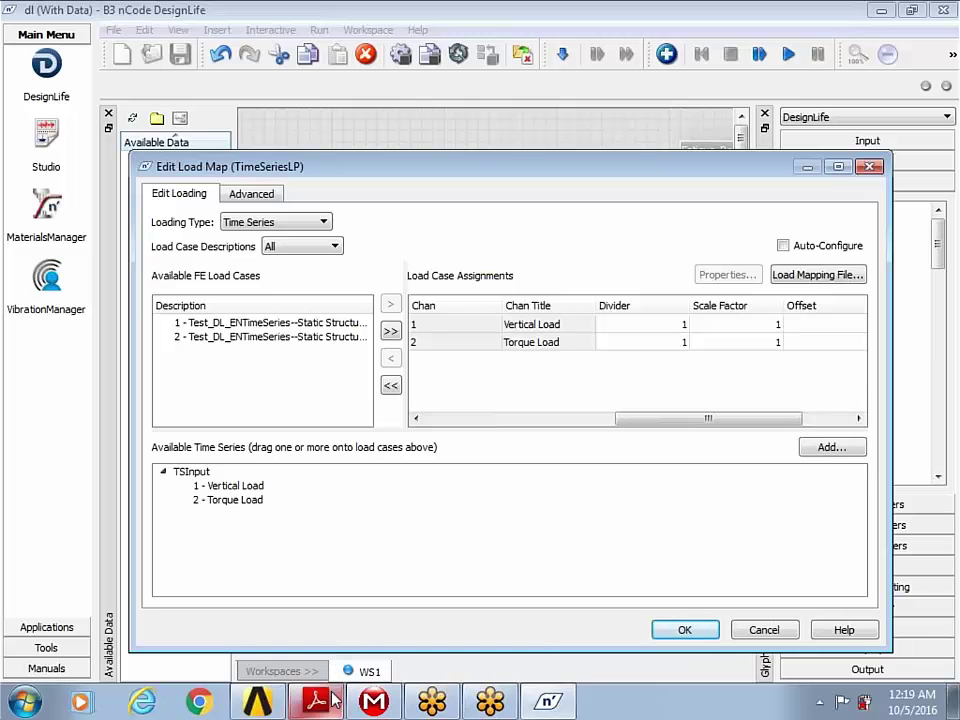
mouse_move(333, 702)
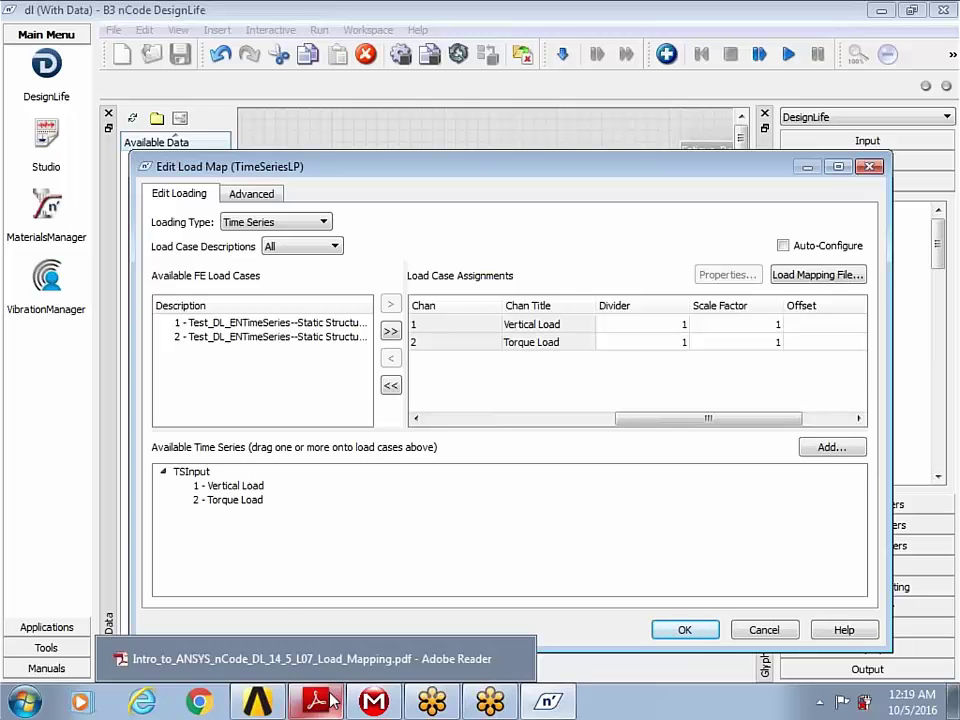
Show the 'Edit Time Series Channels' slide of the Load Mapping PDF in Adobe Reader.
click(329, 703)
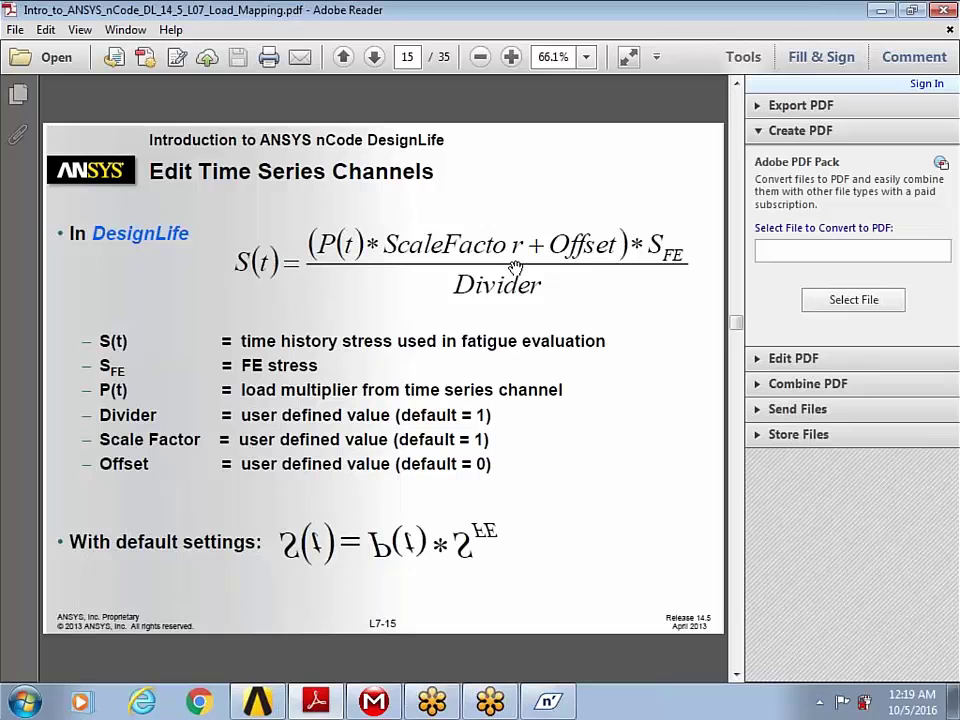
Enter scale factor 50 for both Vertical Load and Torque Load and apply the load map.
click(881, 10)
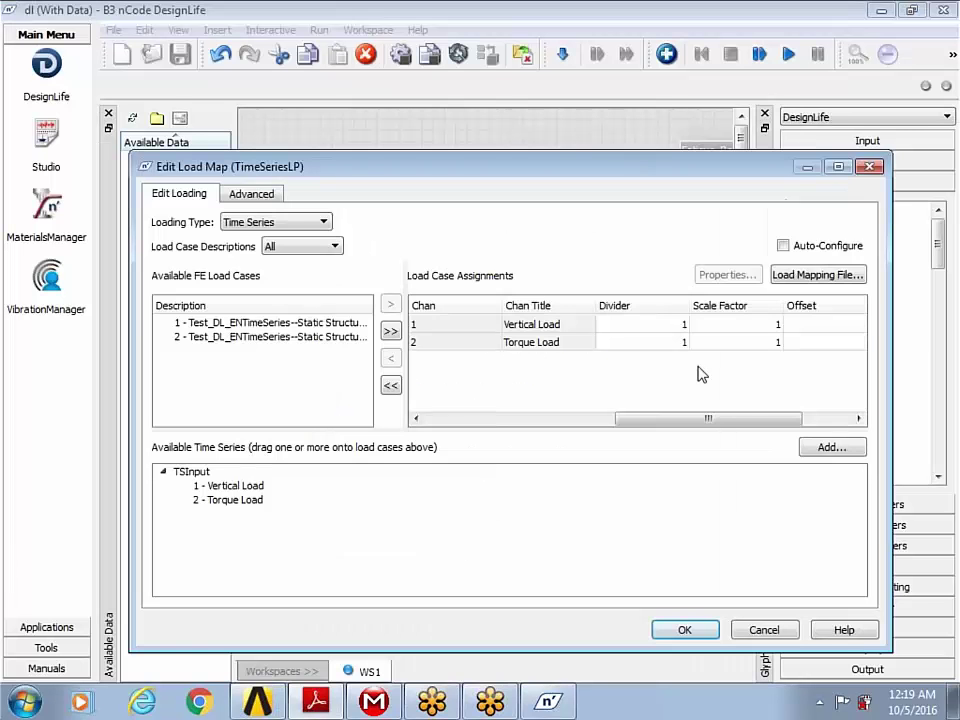
click(775, 326)
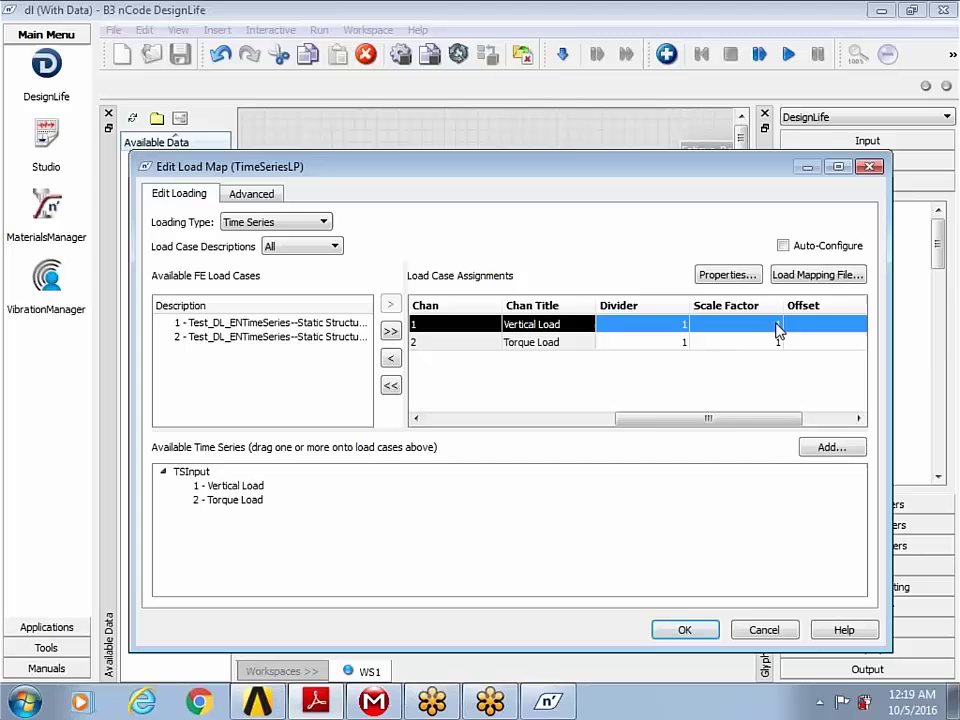
text(5)
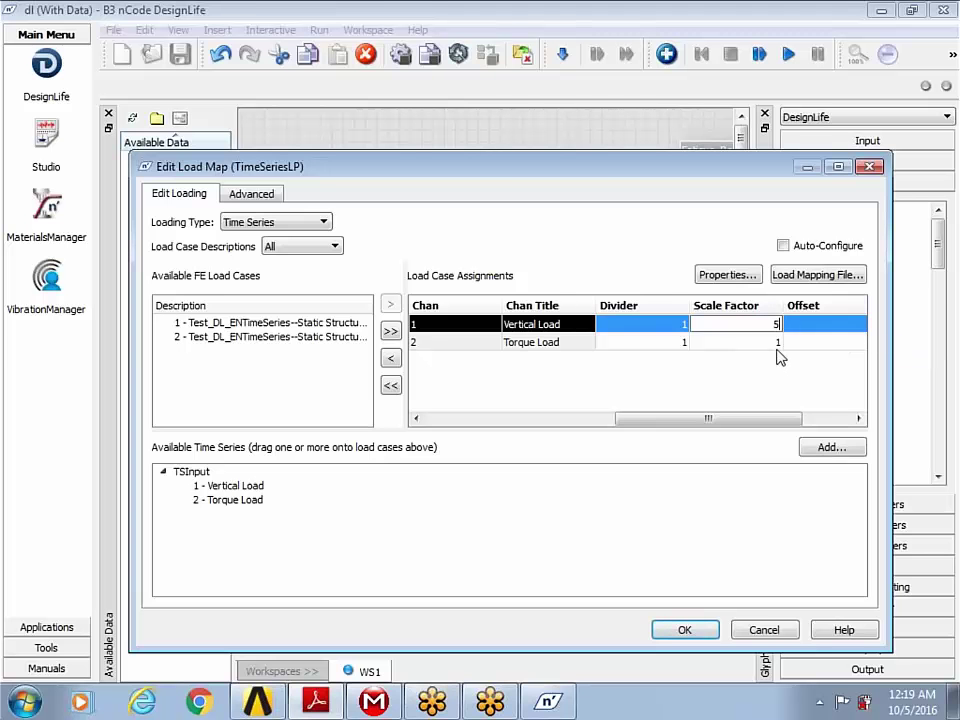
text(0)
click(780, 345)
text(5)
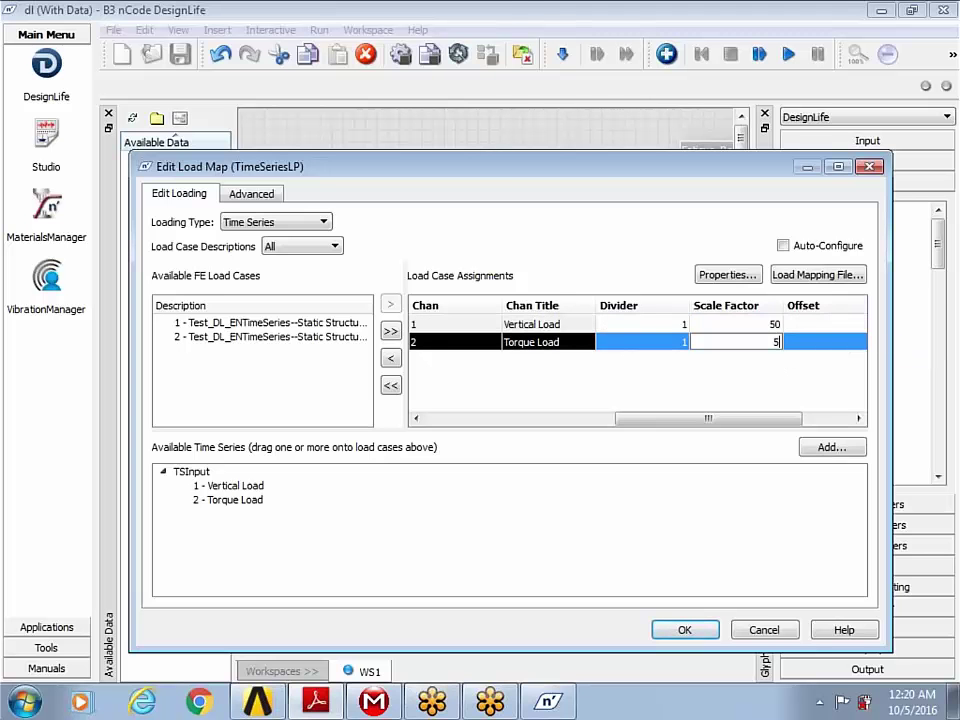
text(0)
click(707, 638)
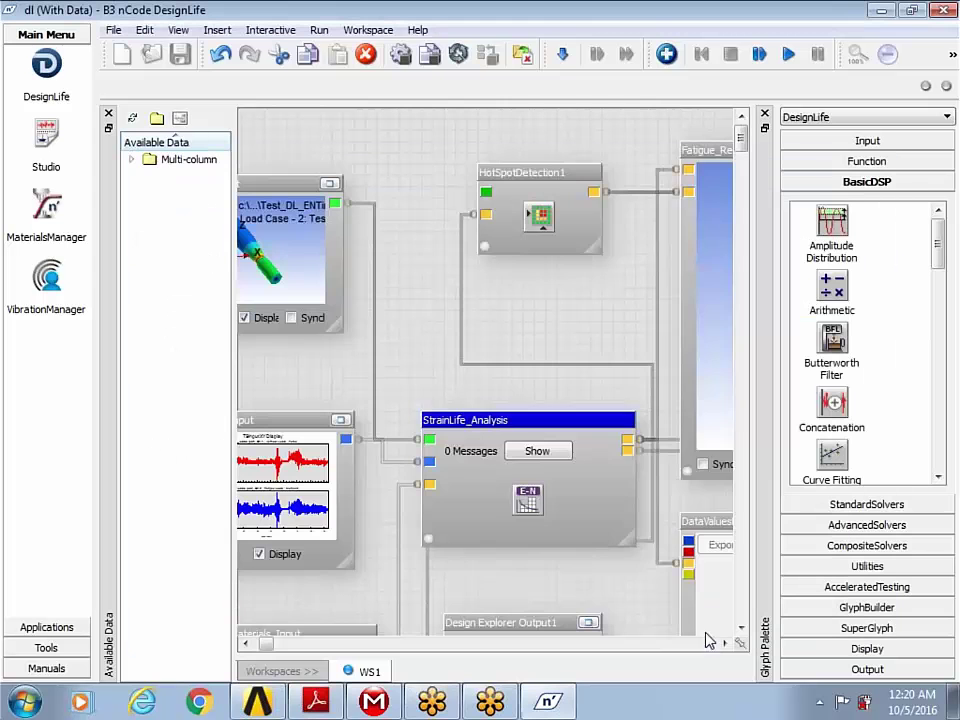
right_click(568, 546)
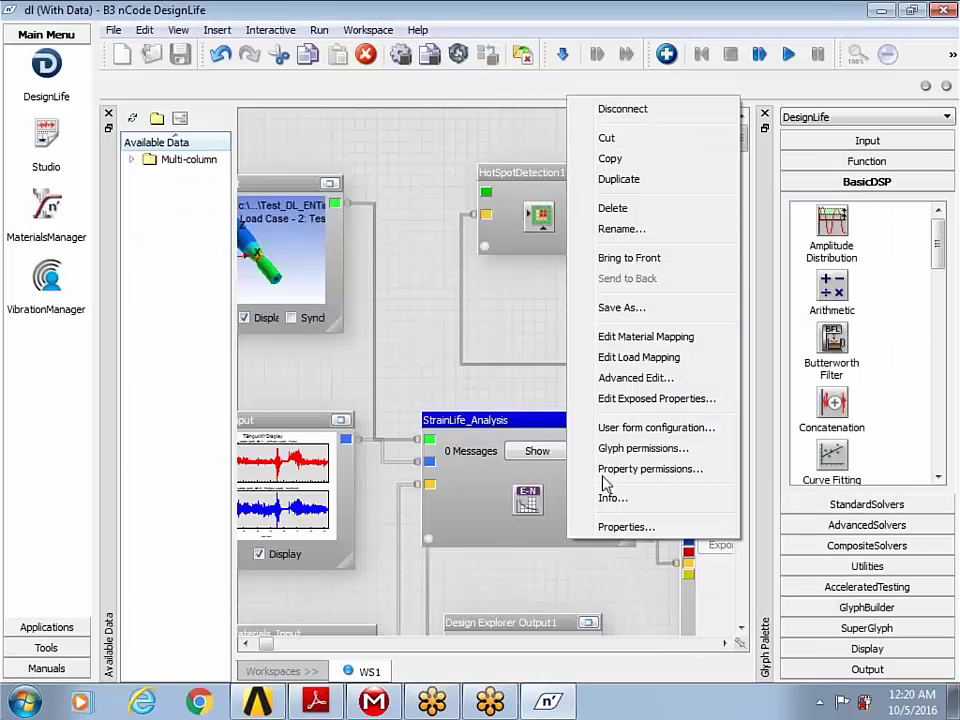
click(632, 380)
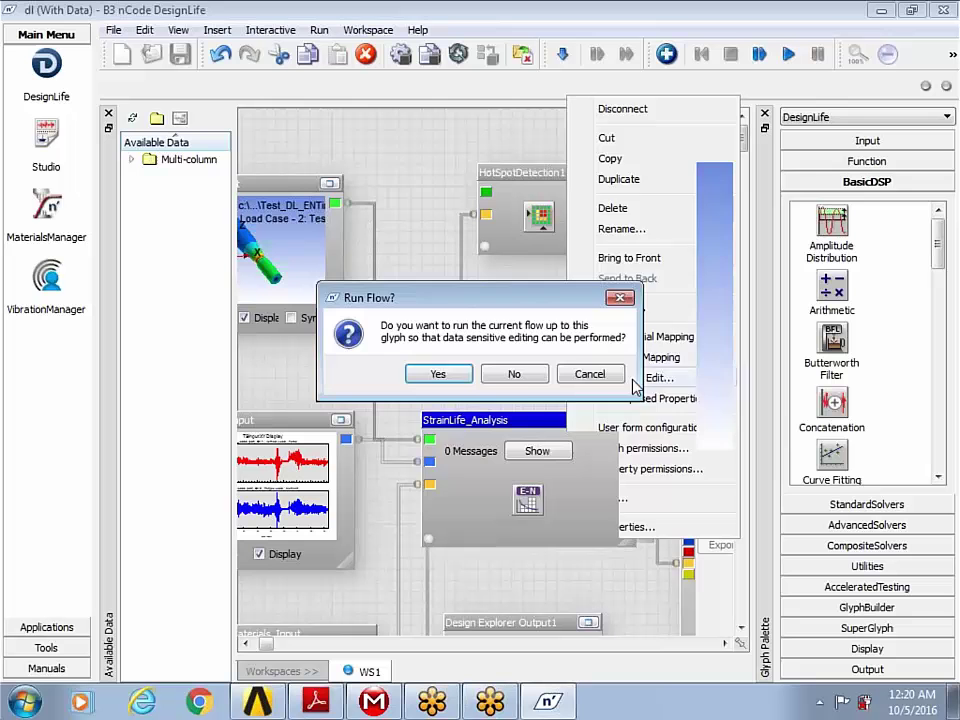
click(462, 373)
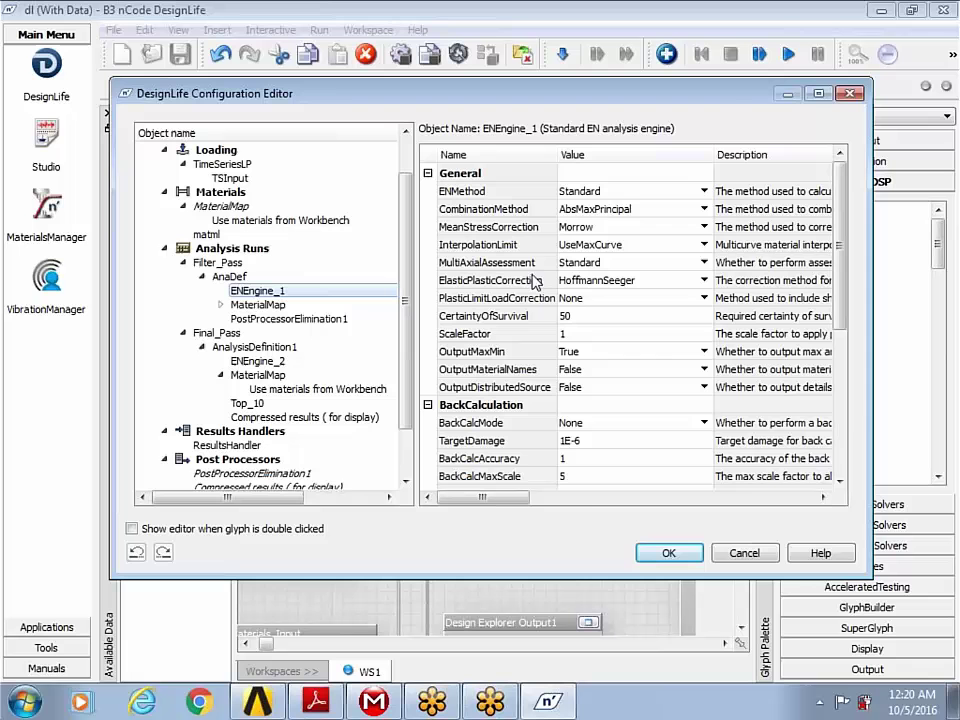
click(665, 554)
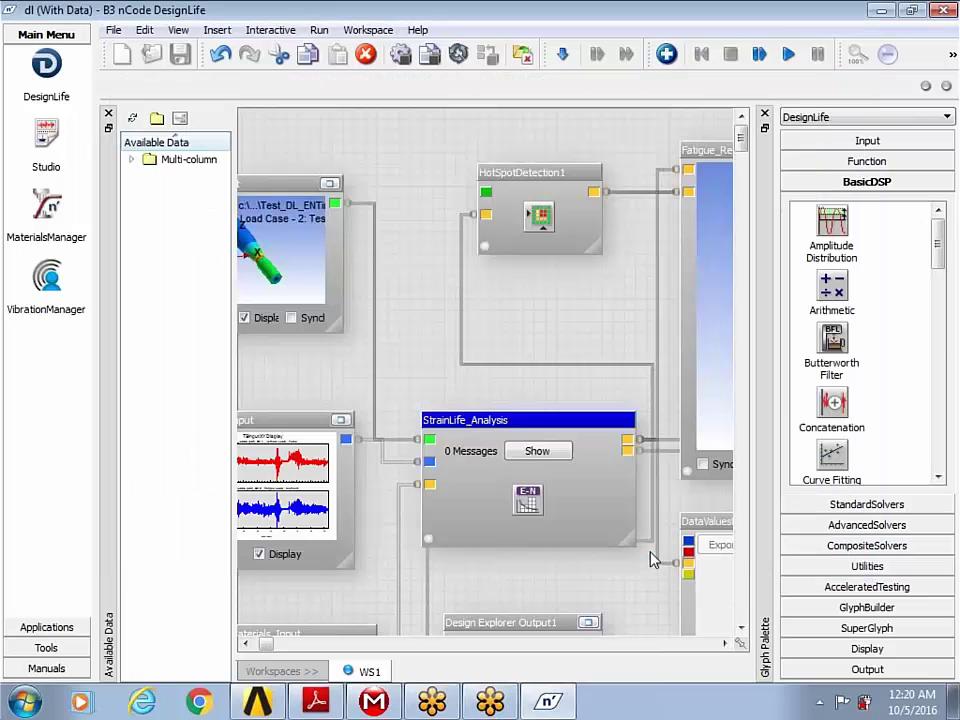
Run the fatigue analysis and maximize Fatigue_Results_Display, showing damage peaking at 0.1237 at Node 840.
click(789, 56)
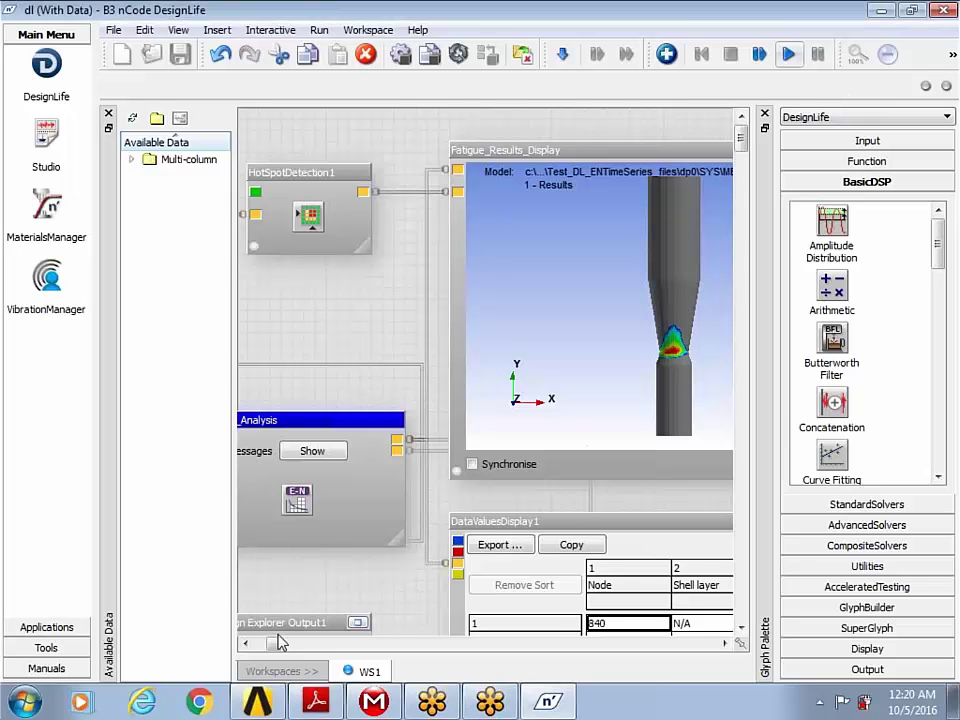
drag(275, 647, 279, 640)
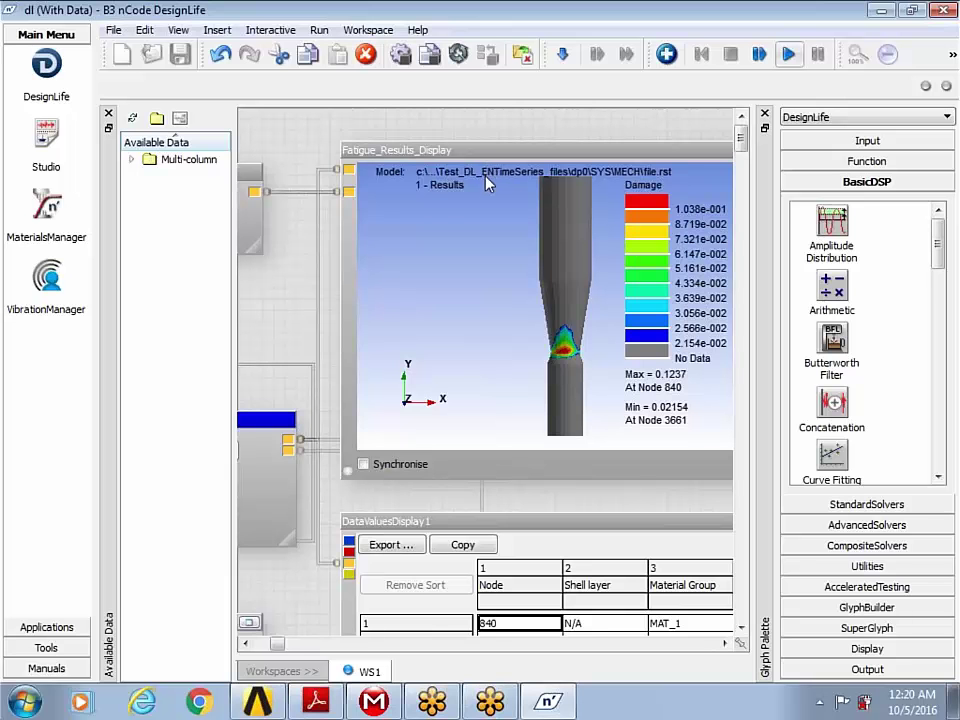
click(726, 645)
double_click(706, 157)
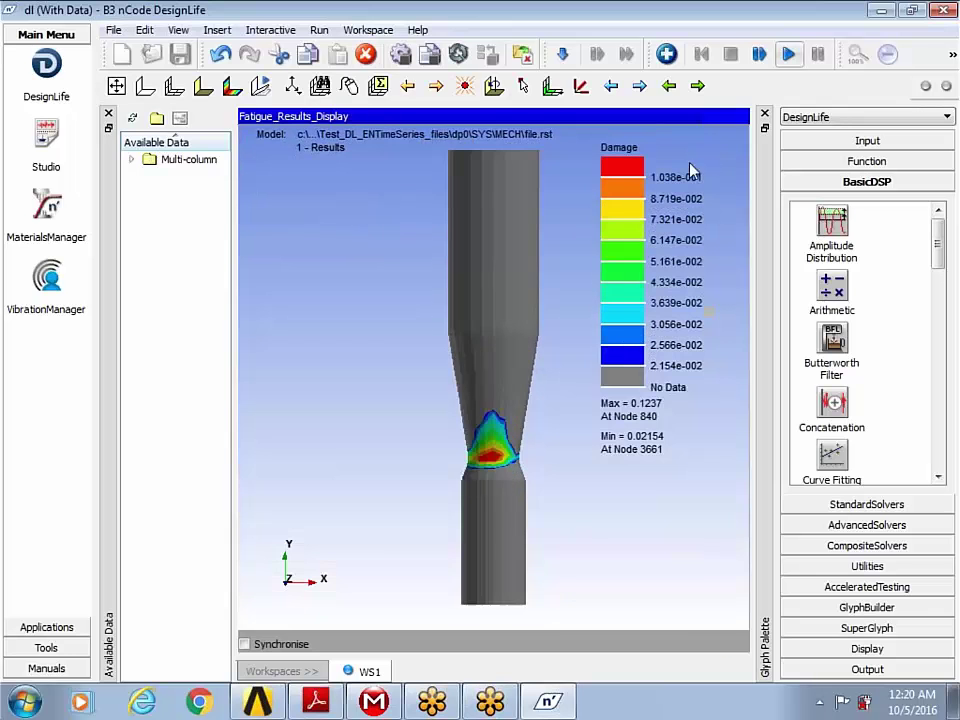
right_click(371, 245)
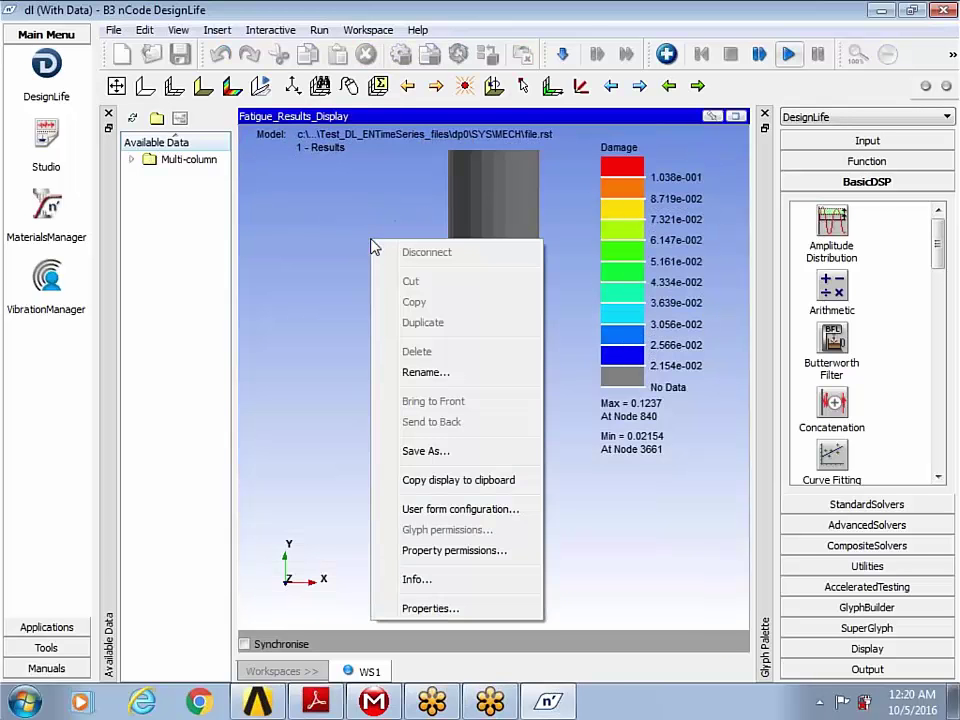
Change the results display's Result Type from Damage to Life in its properties.
click(400, 608)
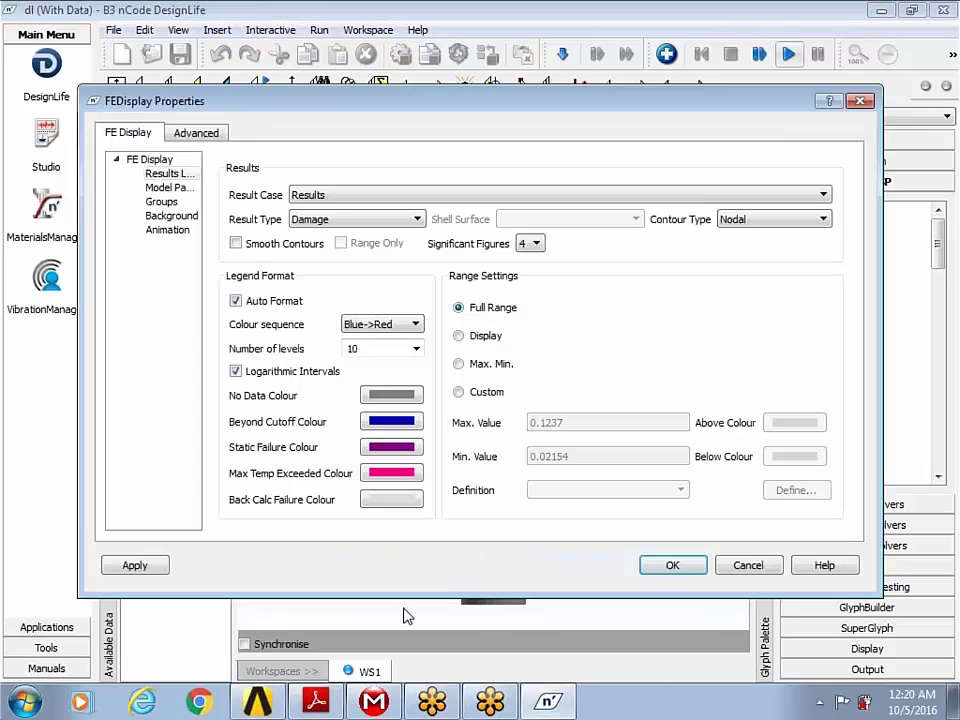
click(393, 222)
scroll(380, 300, down, 1)
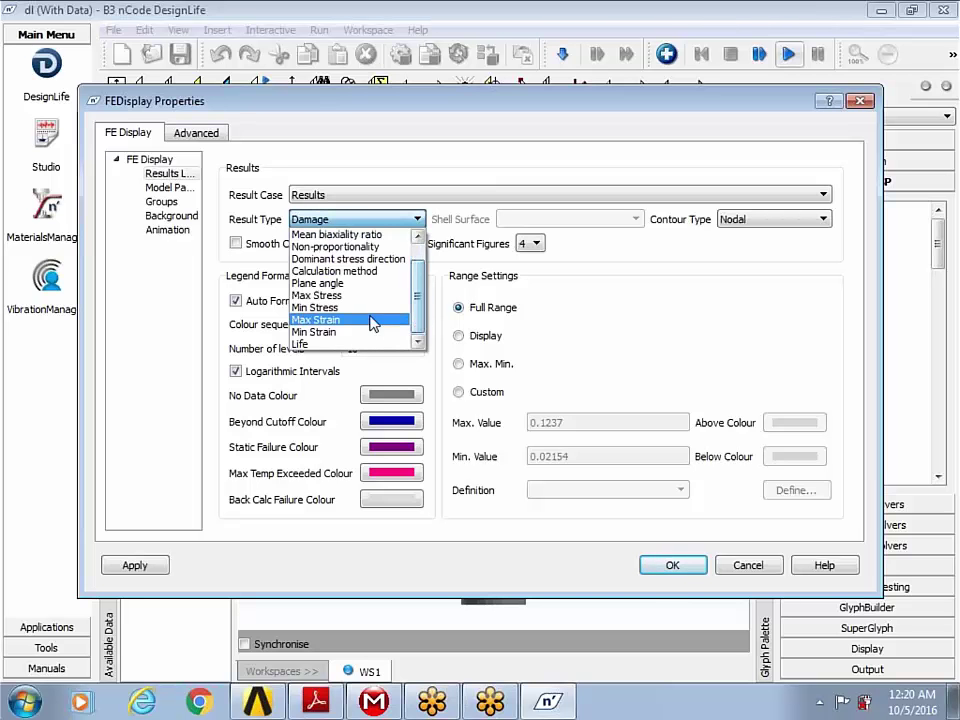
click(320, 344)
click(668, 568)
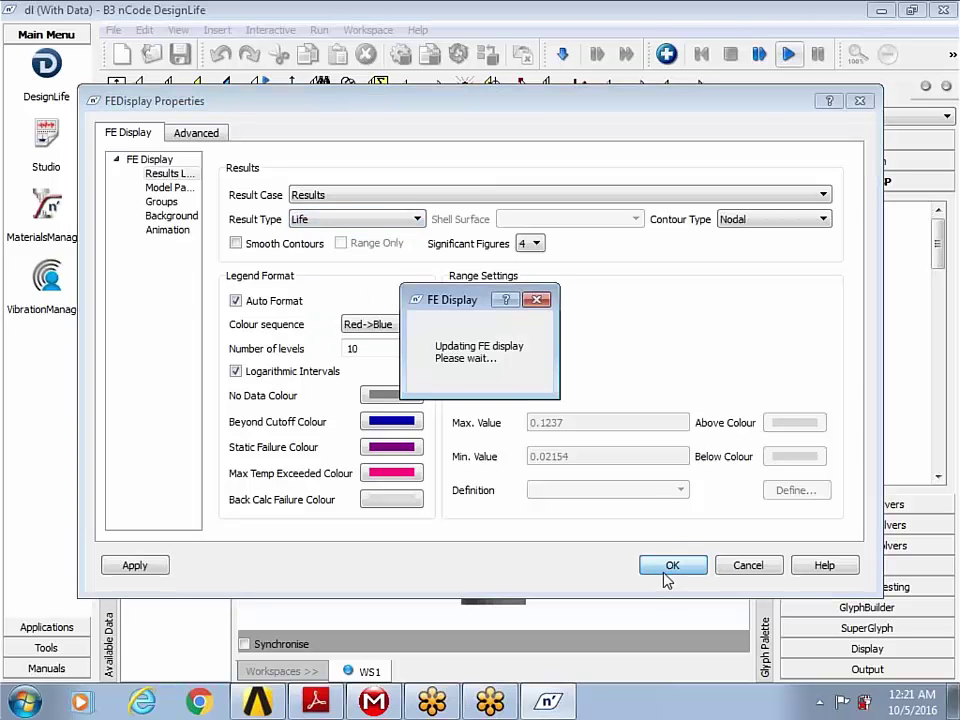